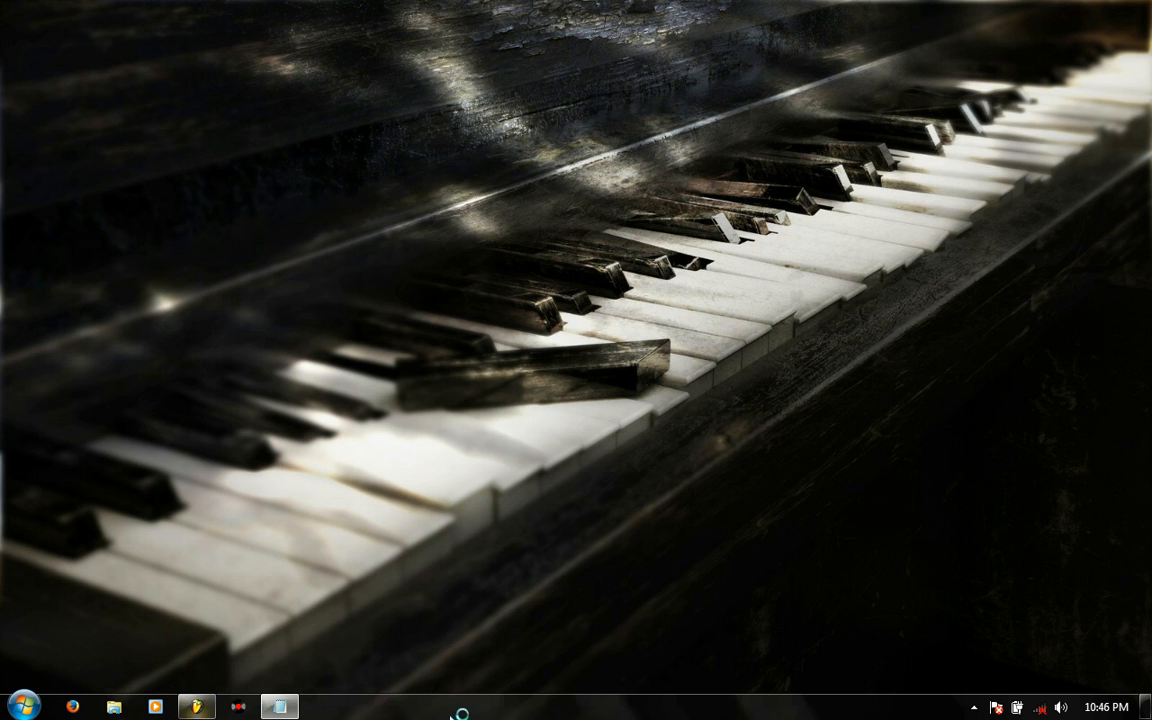
Read the instrument frequency notes in Notepad and return to FL Studio
click(280, 707)
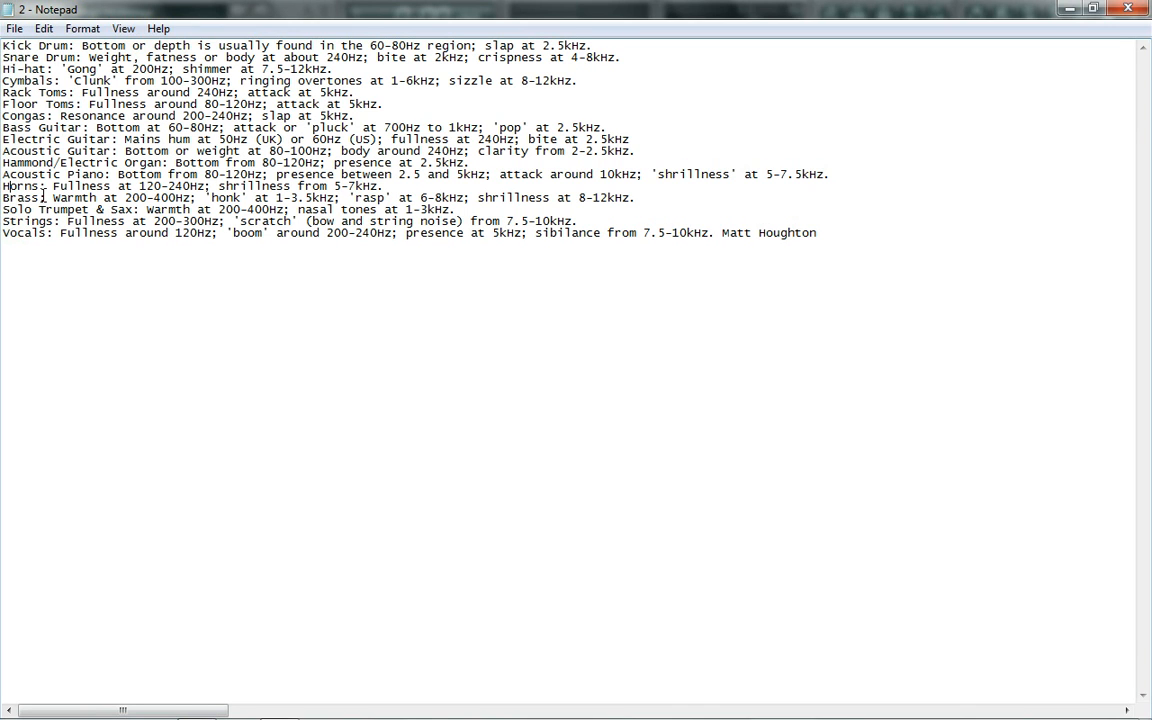
click(1072, 9)
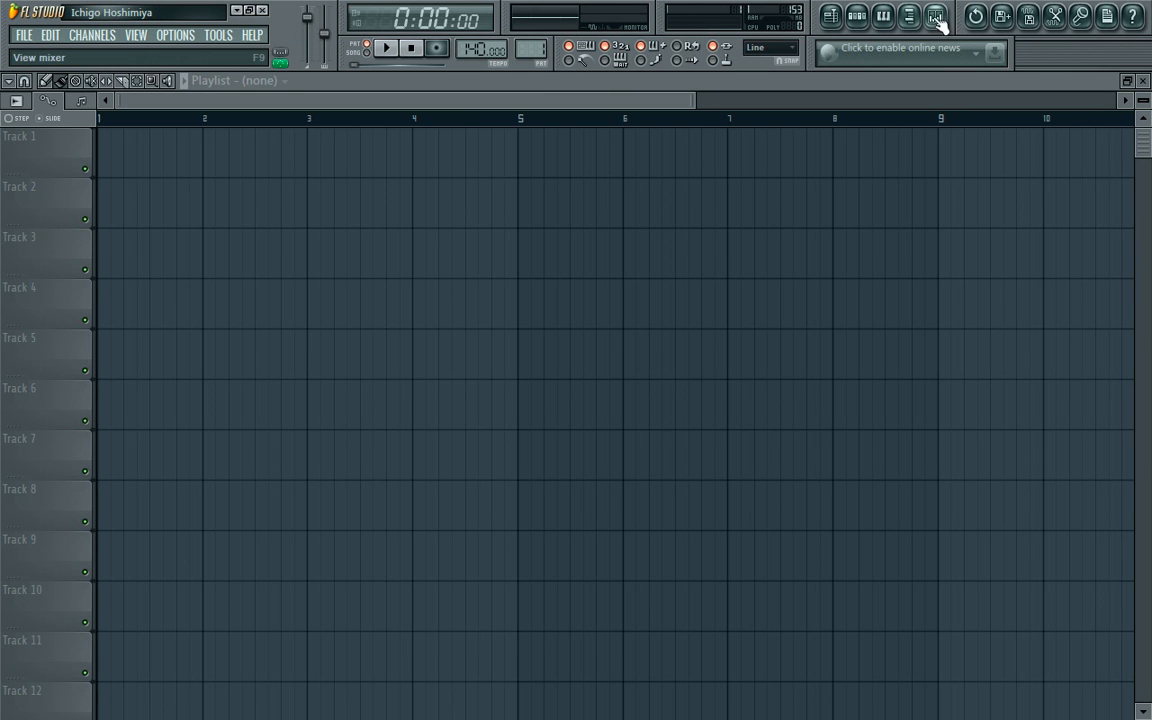
Load Fruity Parametric EQ 2 into the first effect slot of mixer track Insert 1 and place its window over the mixer's centre
click(937, 20)
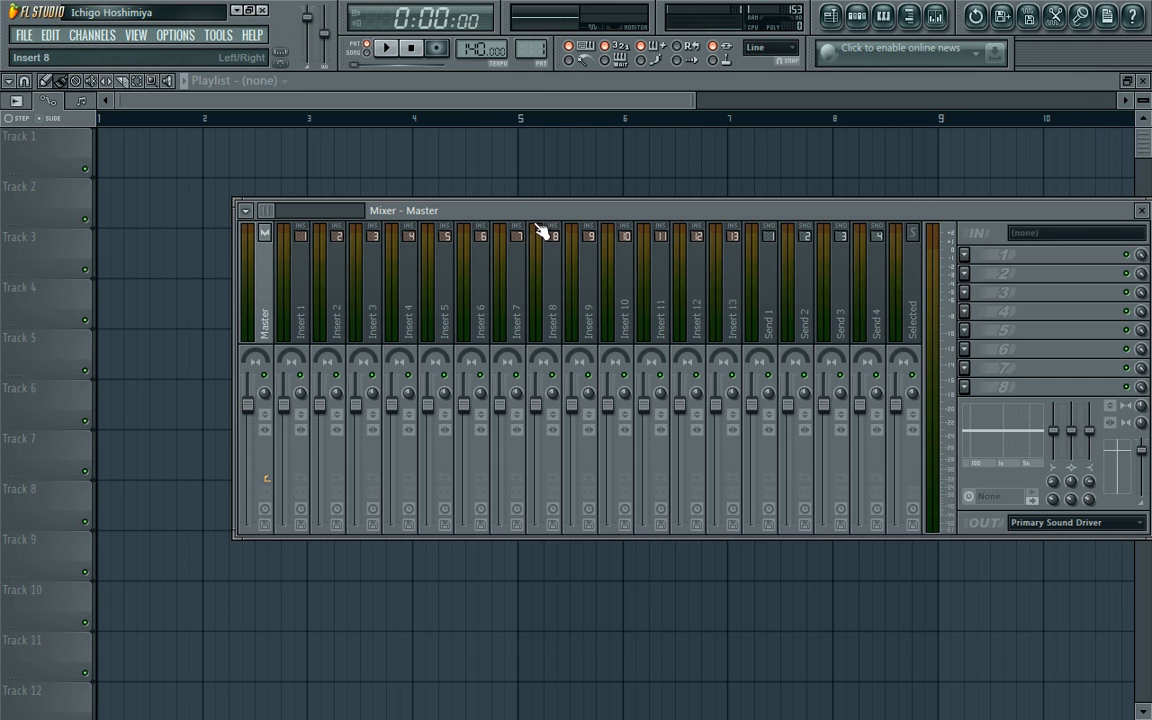
click(305, 280)
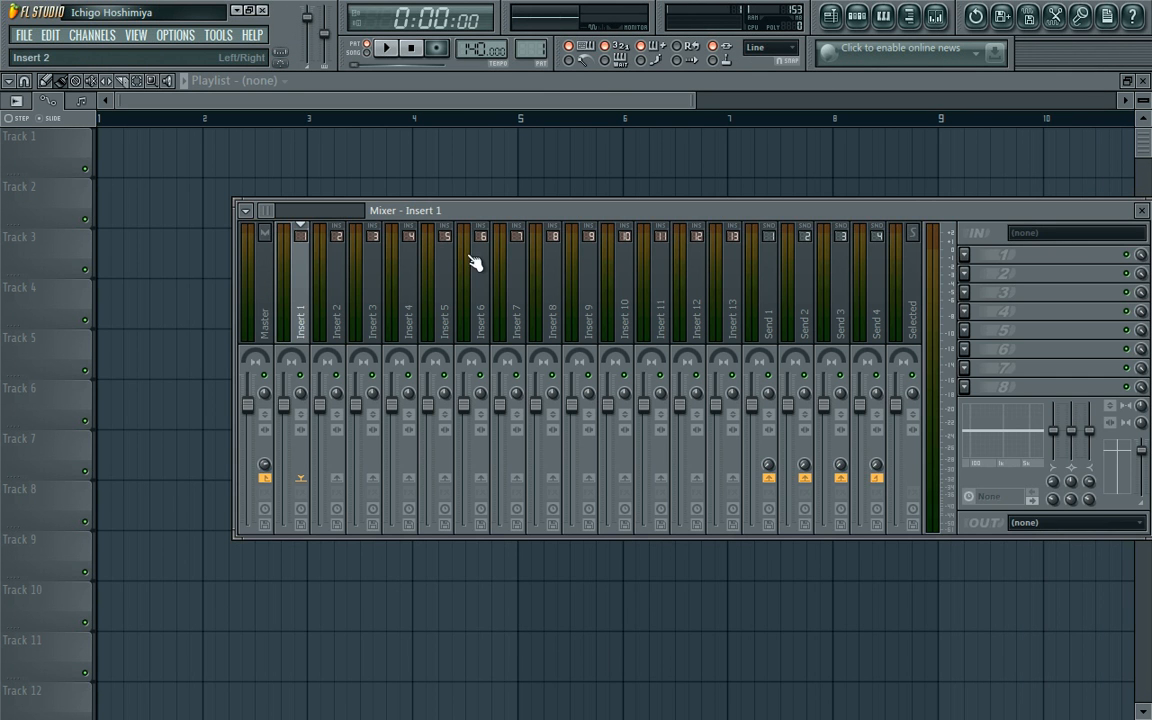
click(968, 258)
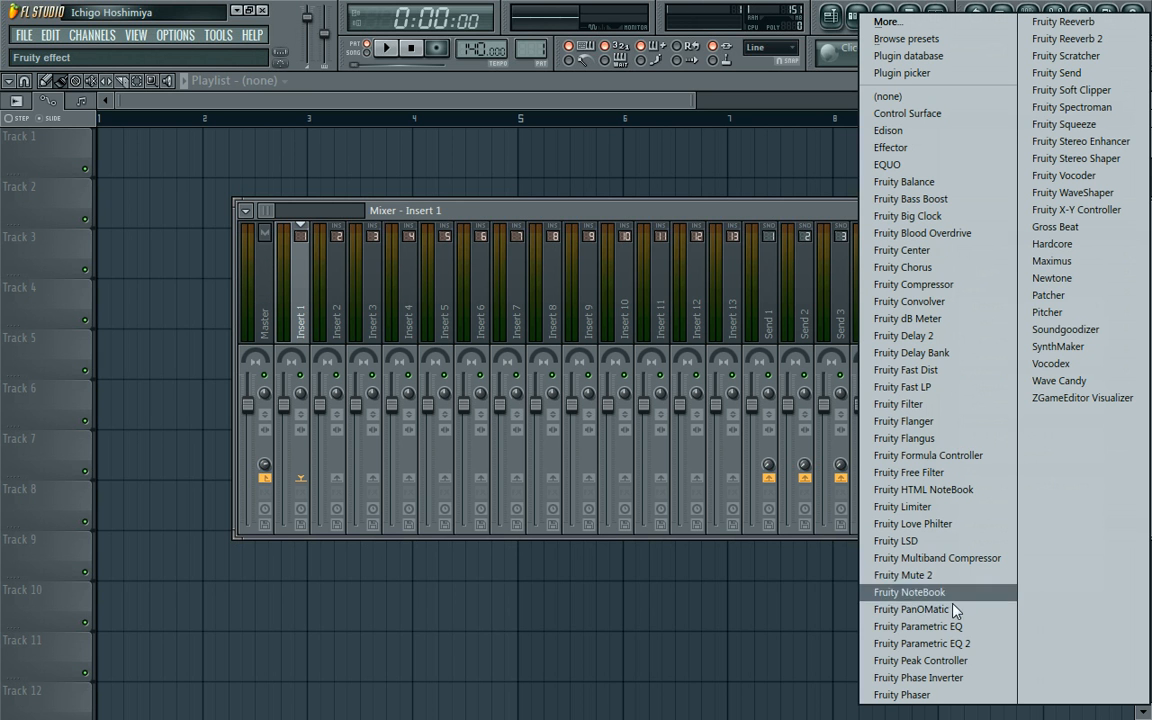
click(949, 648)
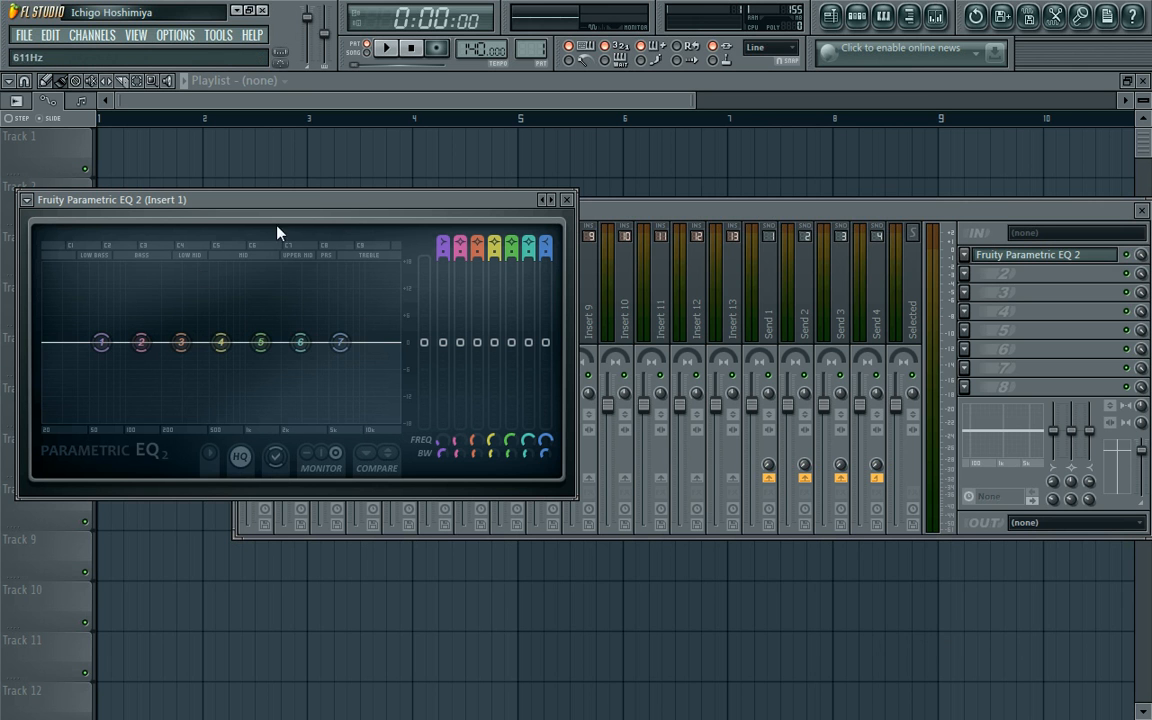
double_click(323, 202)
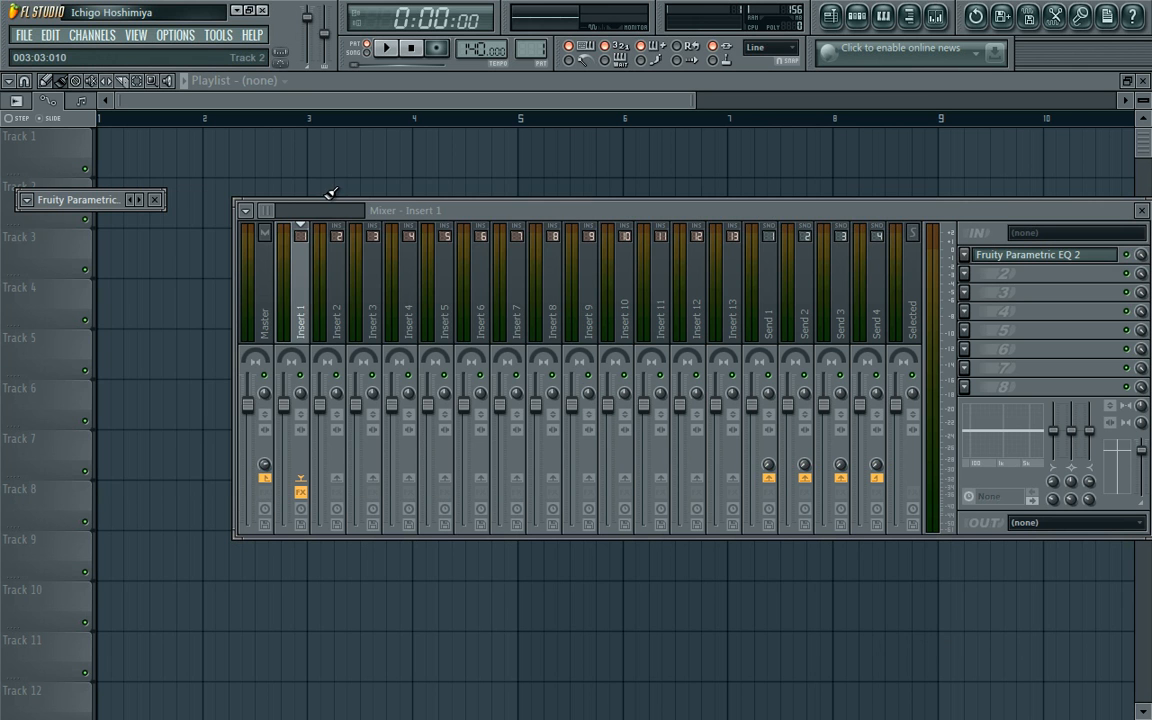
double_click(91, 178)
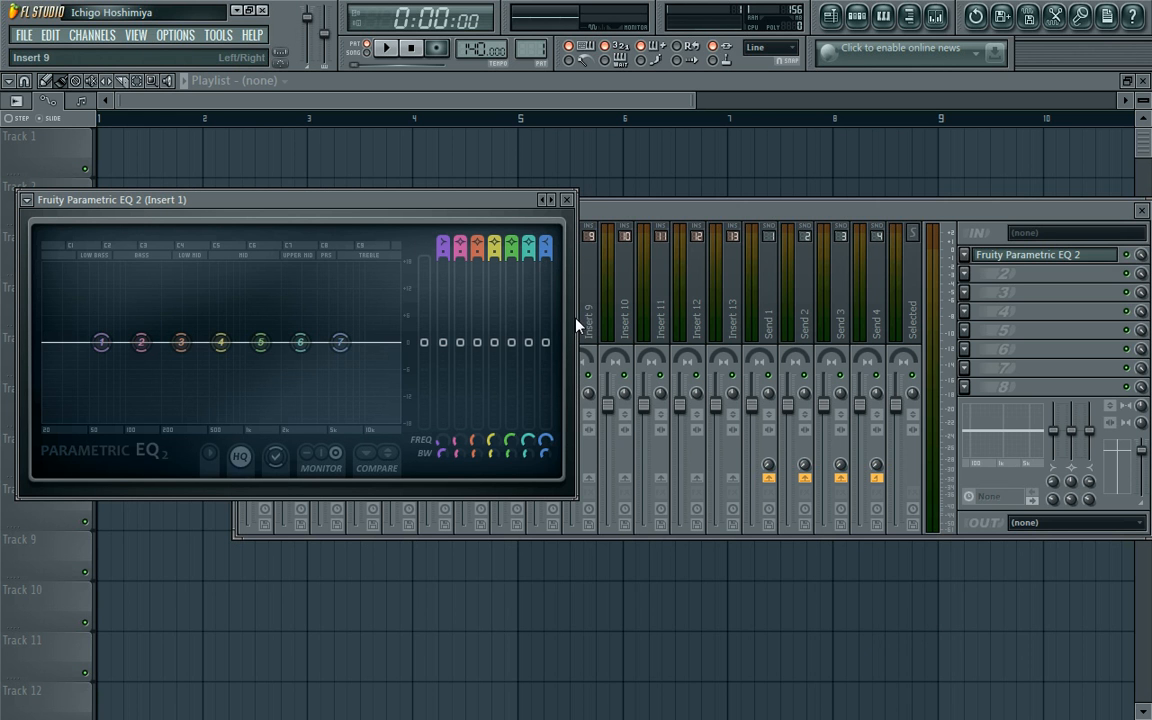
drag(422, 201, 685, 189)
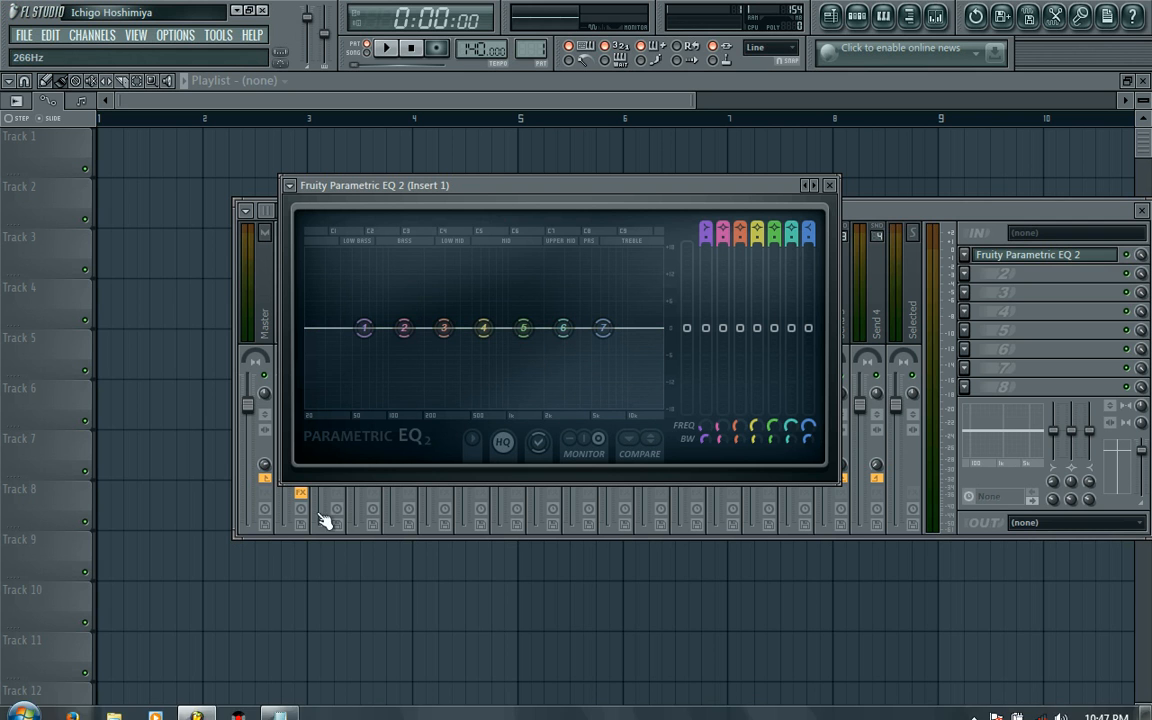
Show the Notepad frequency notes in a smaller window below the equalizer and compare their frequency ranges with the EQ bands
key(super)
click(280, 707)
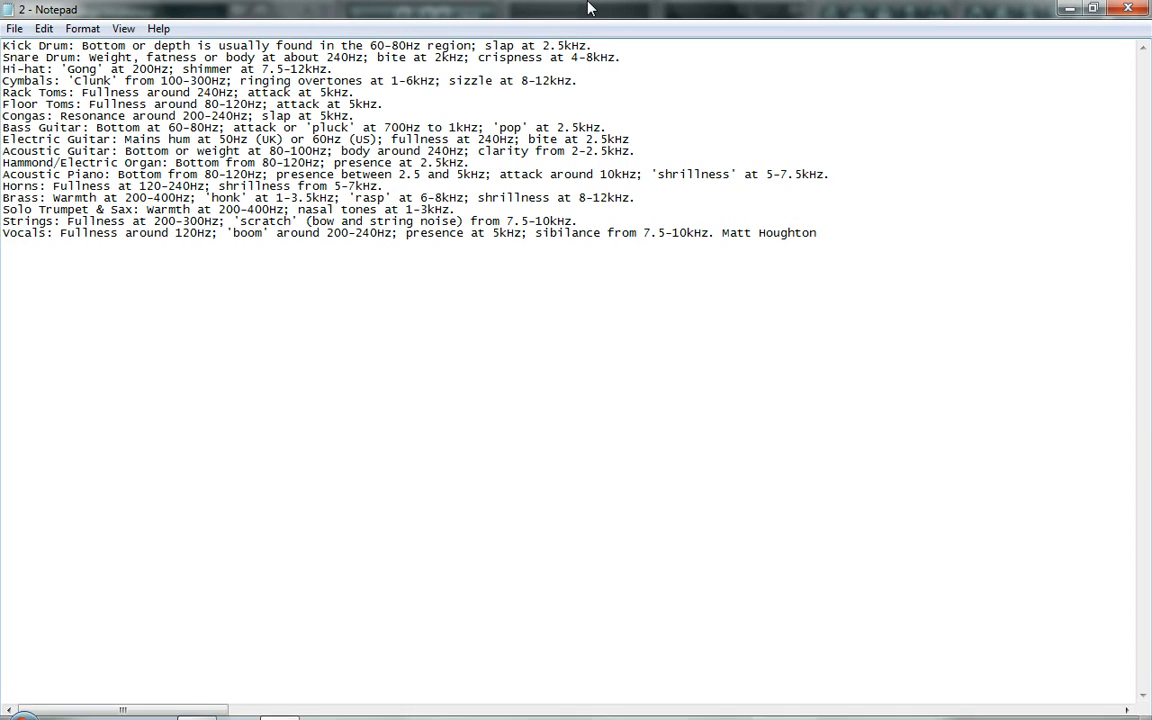
drag(633, 75, 660, 354)
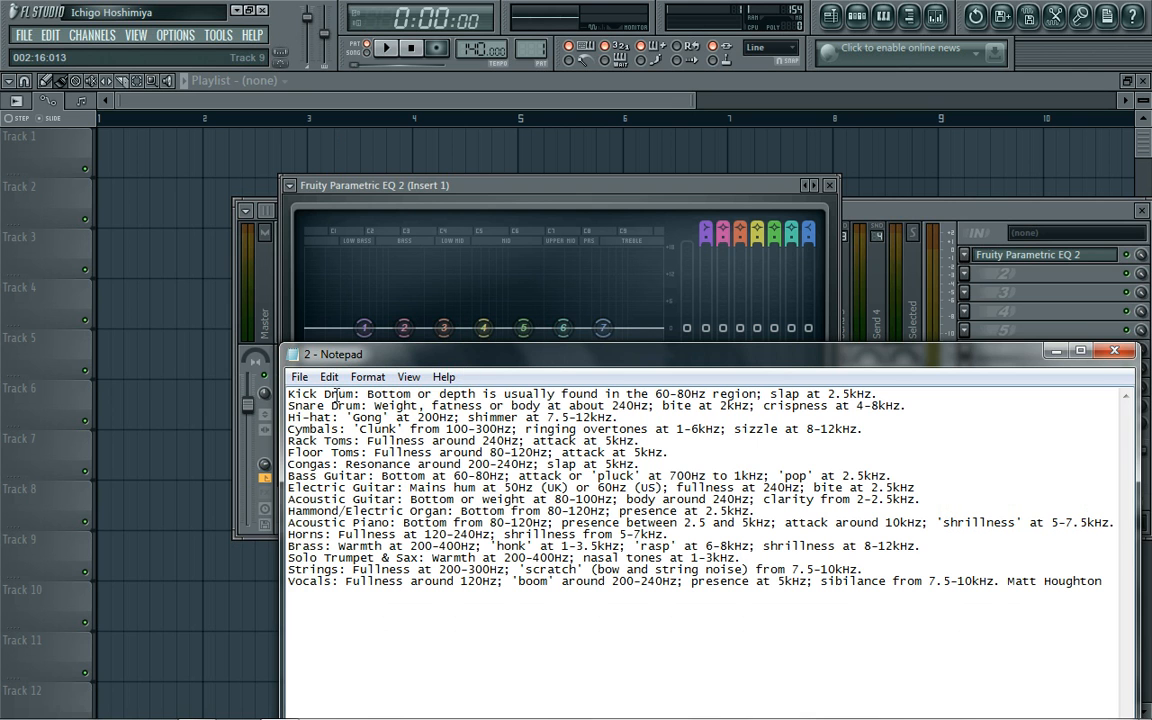
click(515, 181)
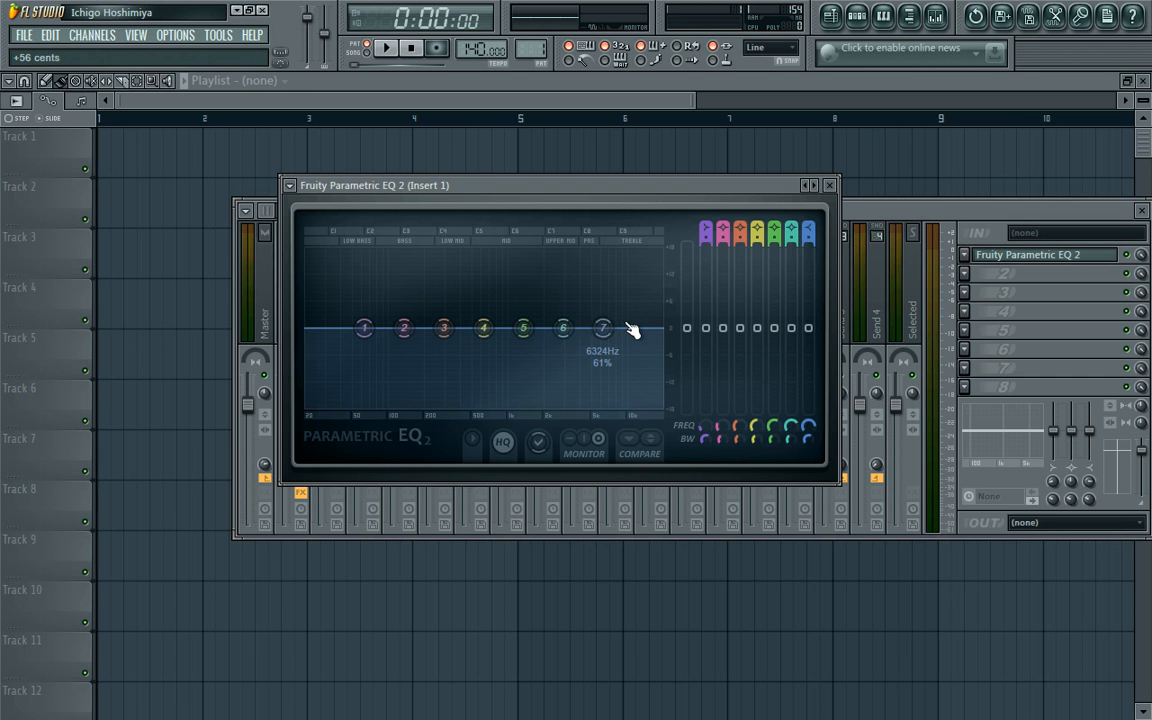
key(super)
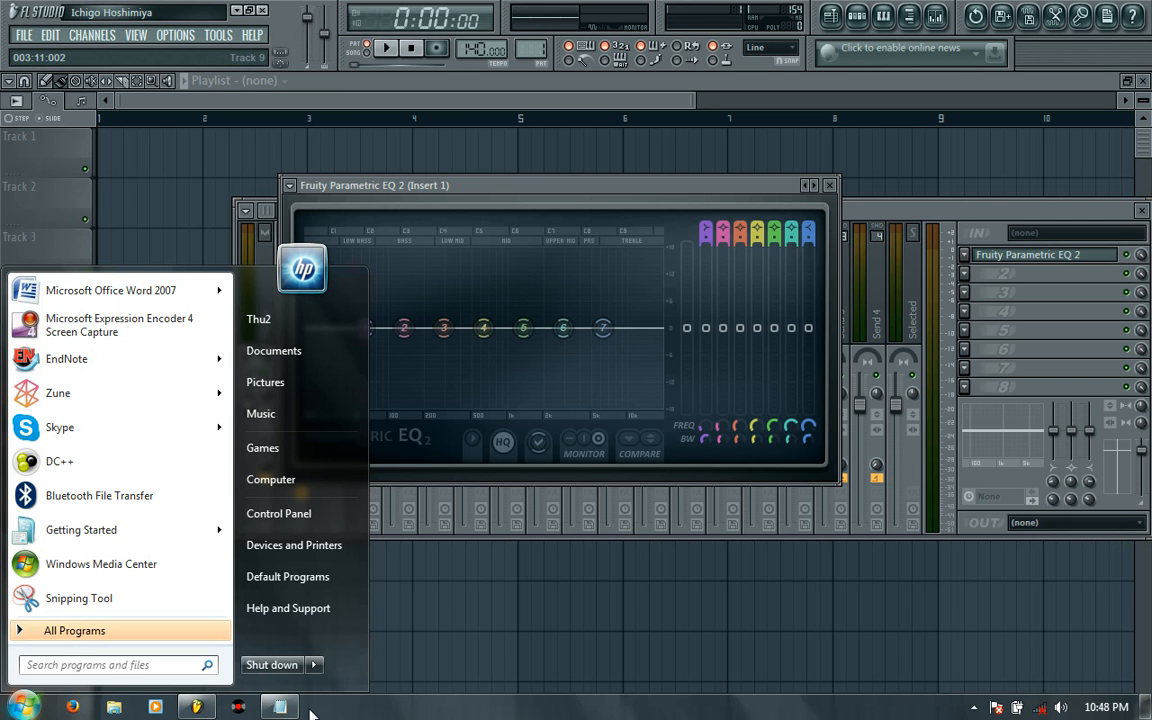
Open the recent sample VT_BD from the browser in a new channel
click(910, 17)
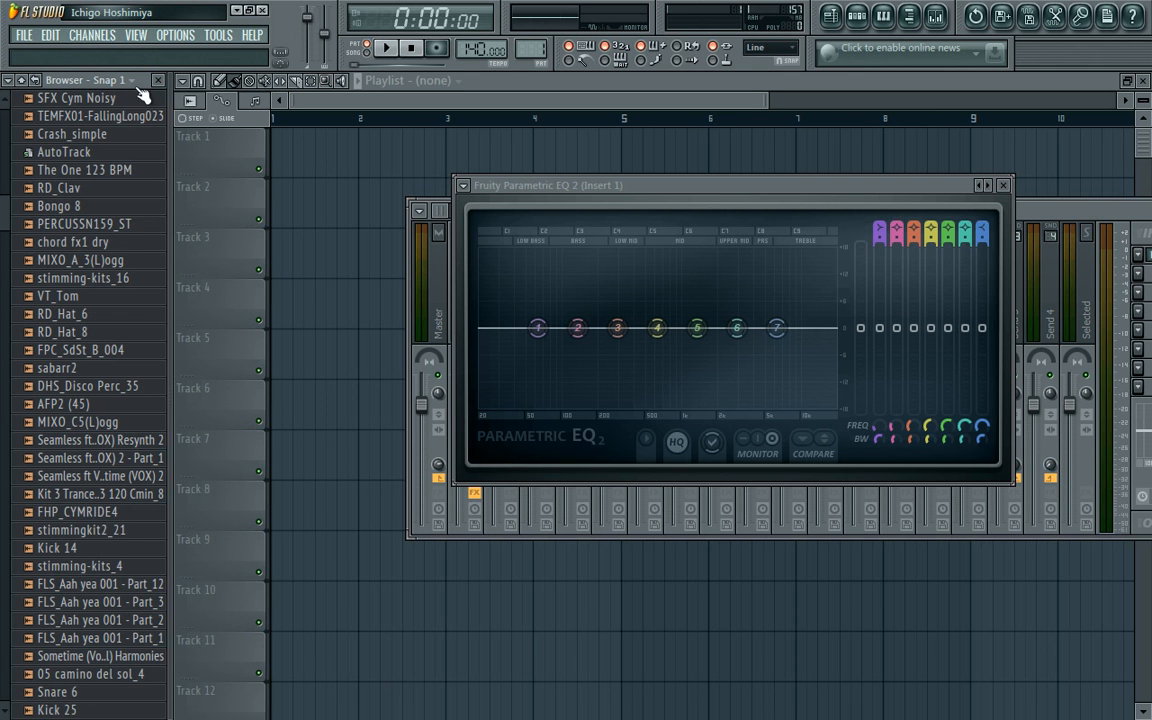
scroll(3, 175, up, 2)
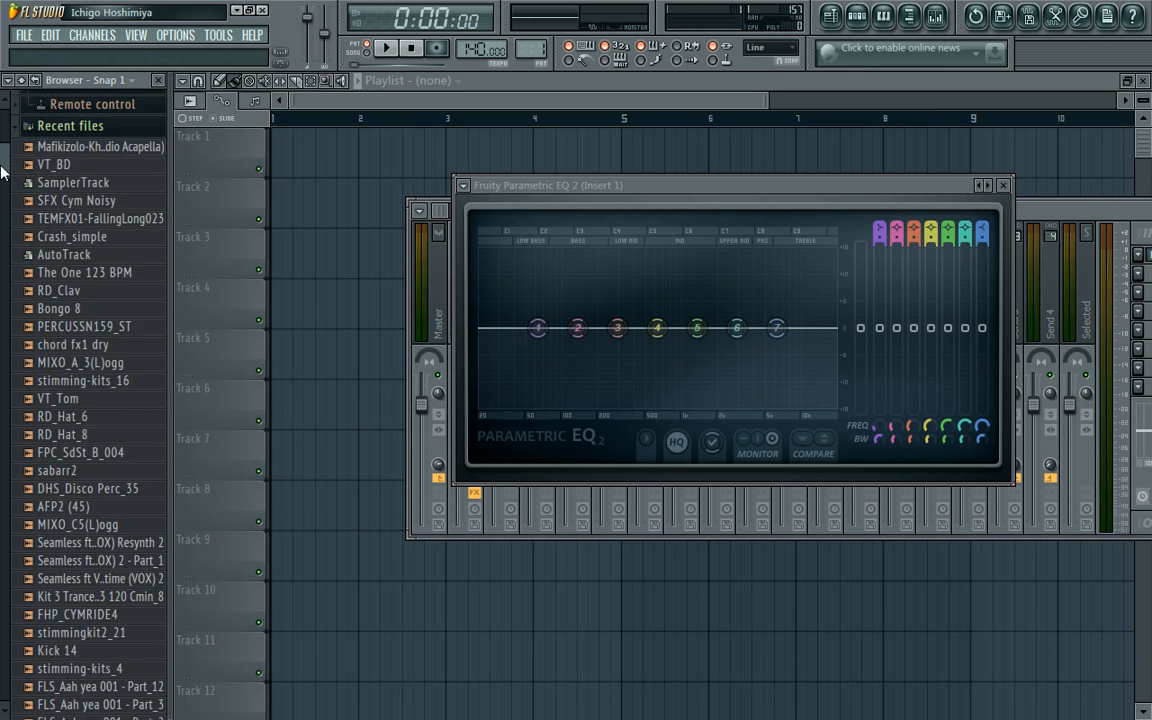
right_click(48, 174)
click(72, 190)
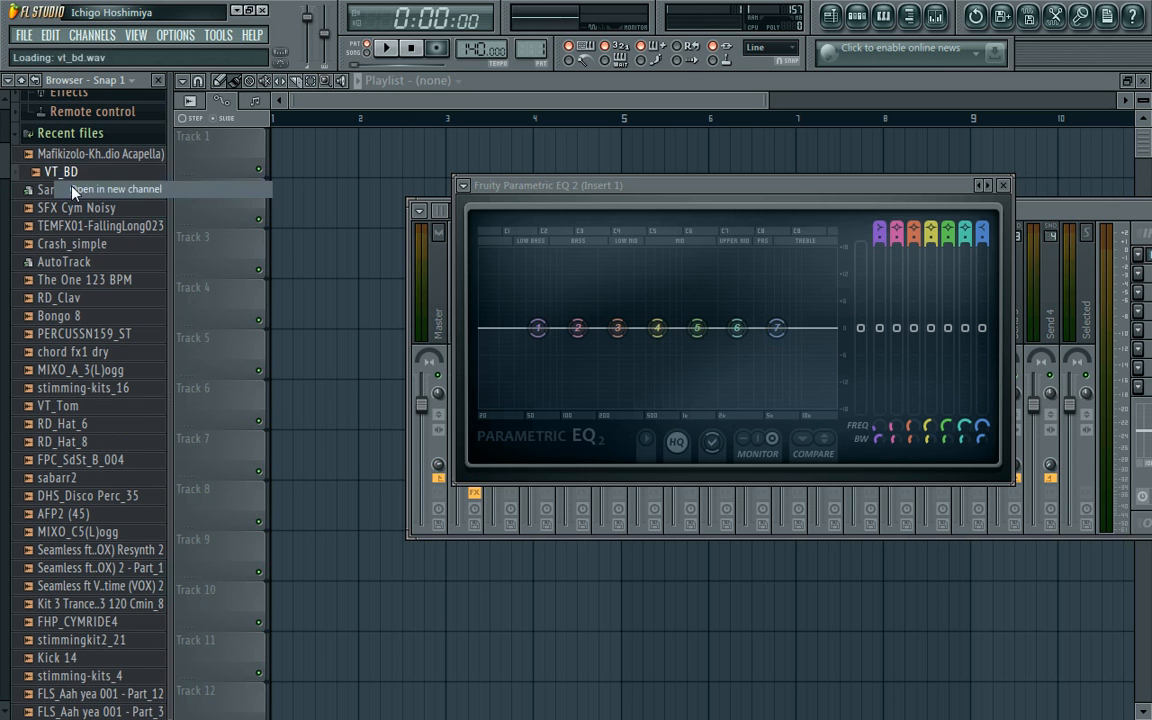
Preview the RD_Hat_6 and RD_Hat_8 samples and open RD_Hat_6 in a new channel
click(73, 428)
click(73, 441)
right_click(73, 441)
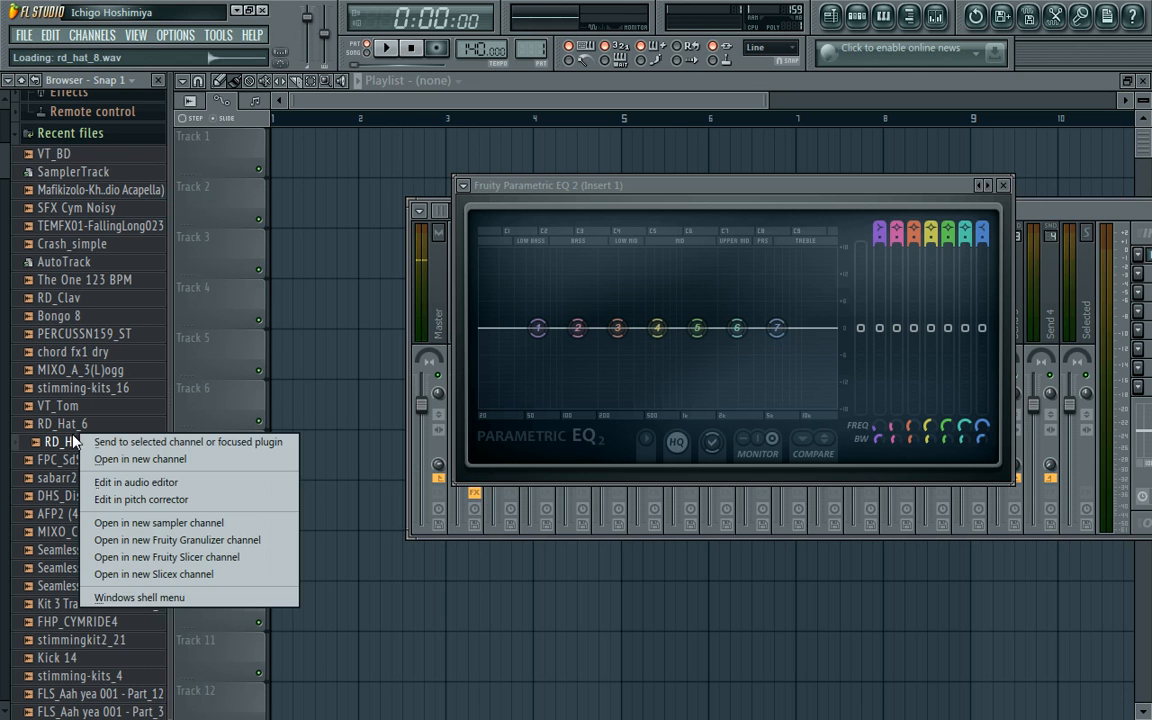
right_click(71, 425)
click(97, 440)
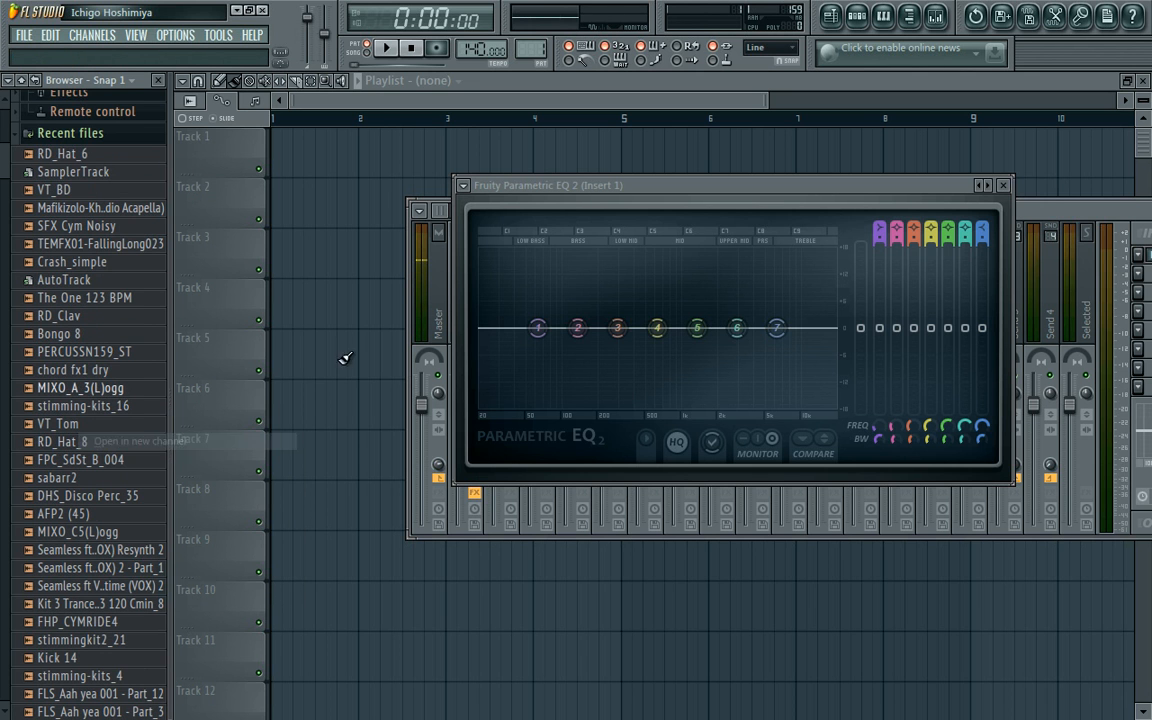
Program VT_BD kick hits on steps 1, 5, 9 and 13 of Pattern 1
click(857, 16)
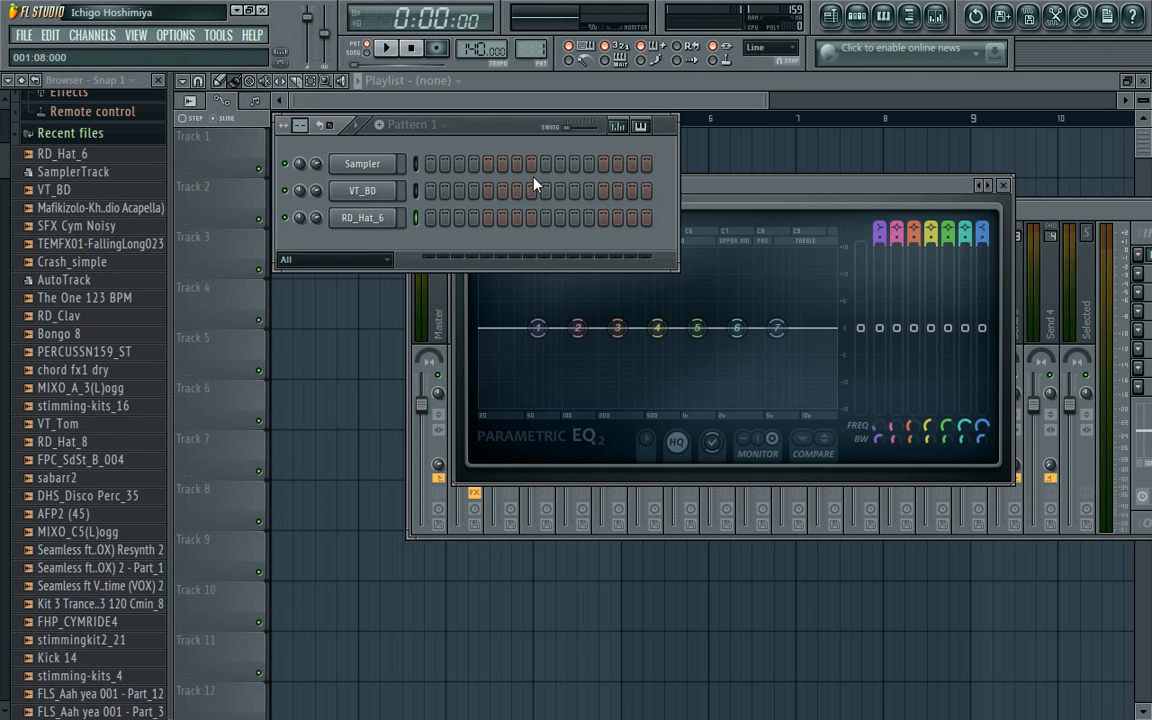
click(431, 190)
click(545, 191)
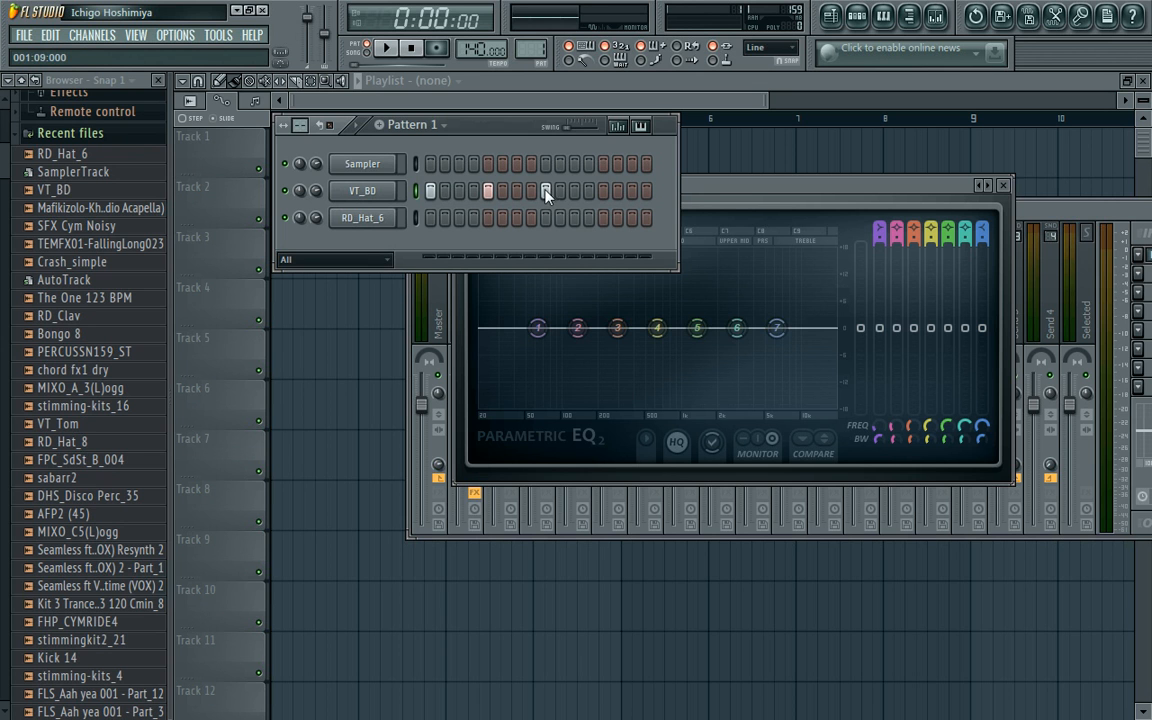
Link the VT_BD channel to mixer track Insert 1
click(1030, 220)
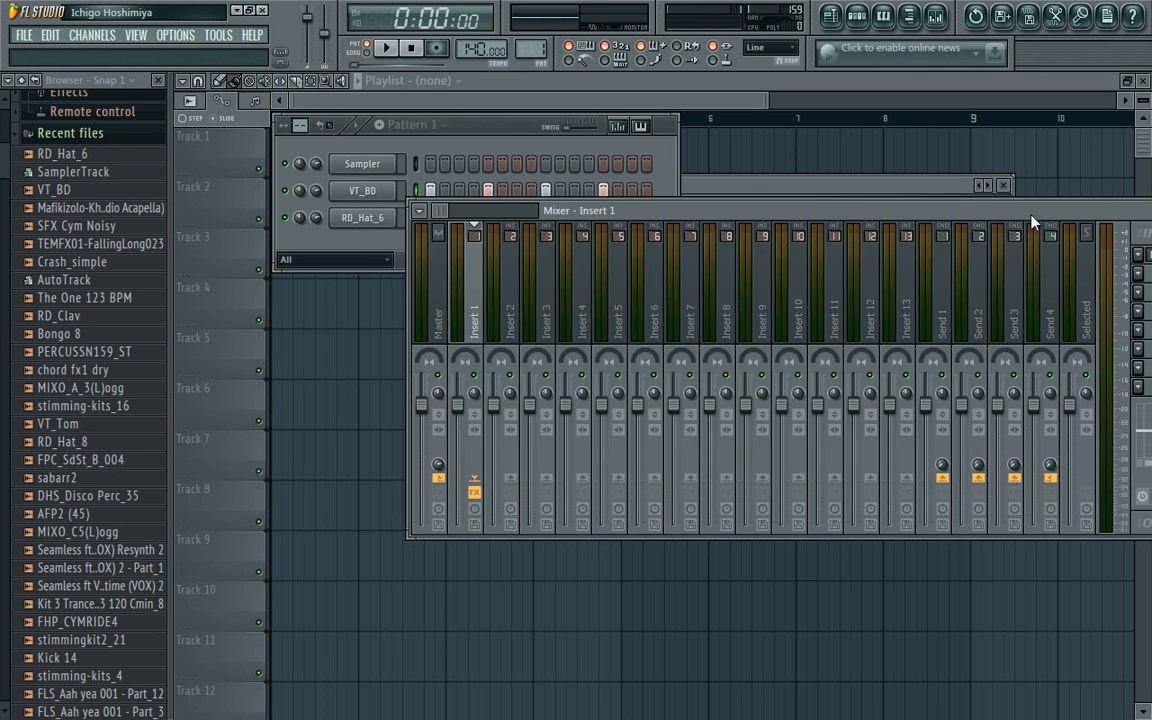
right_click(478, 296)
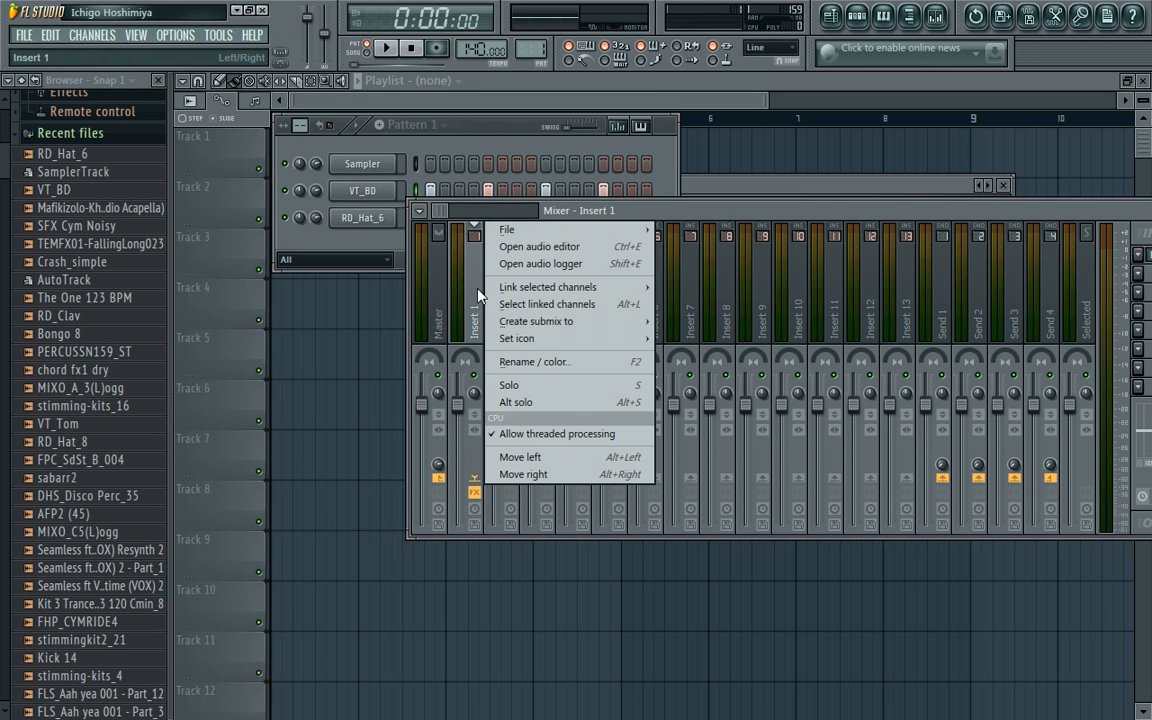
mouse_move(652, 288)
click(697, 288)
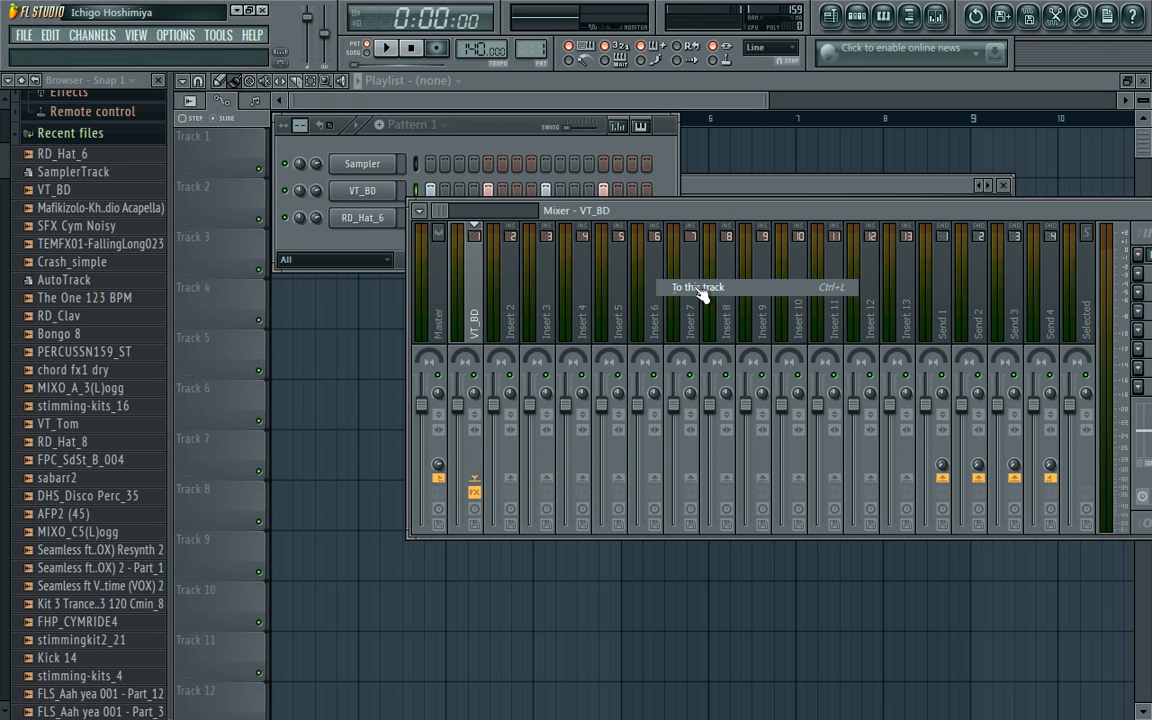
Show the VT_BD equalizer and check the kick drum frequencies in the Notepad notes against its bands
click(980, 342)
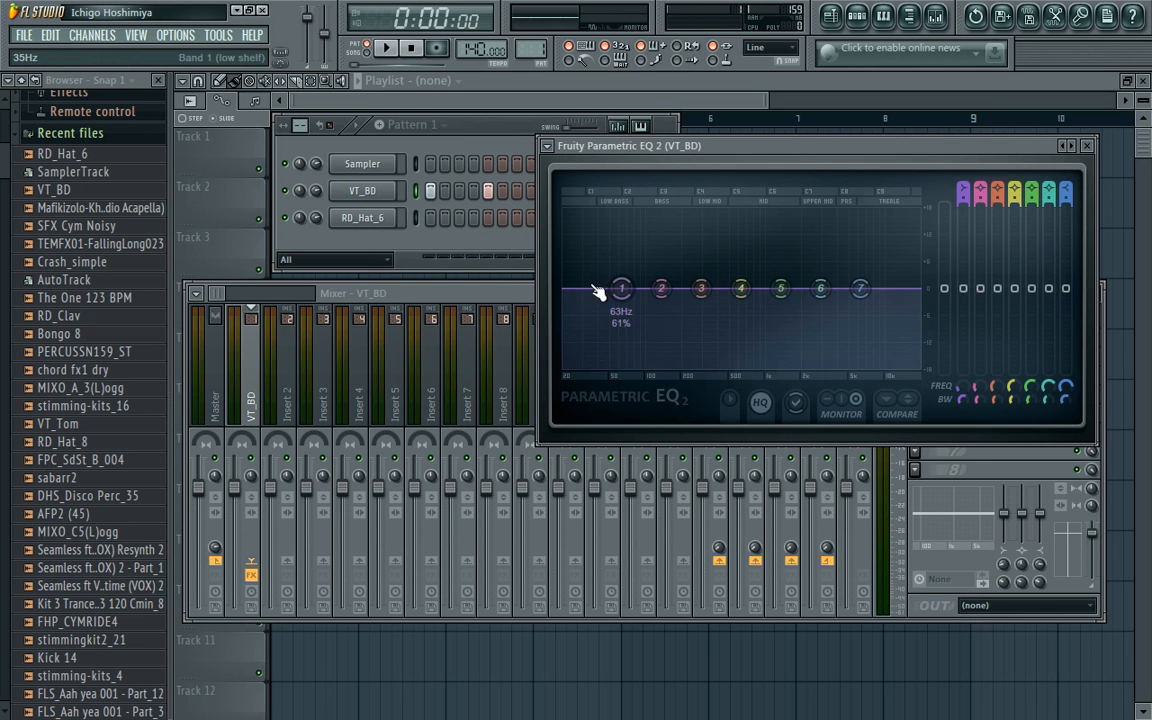
mouse_move(358, 718)
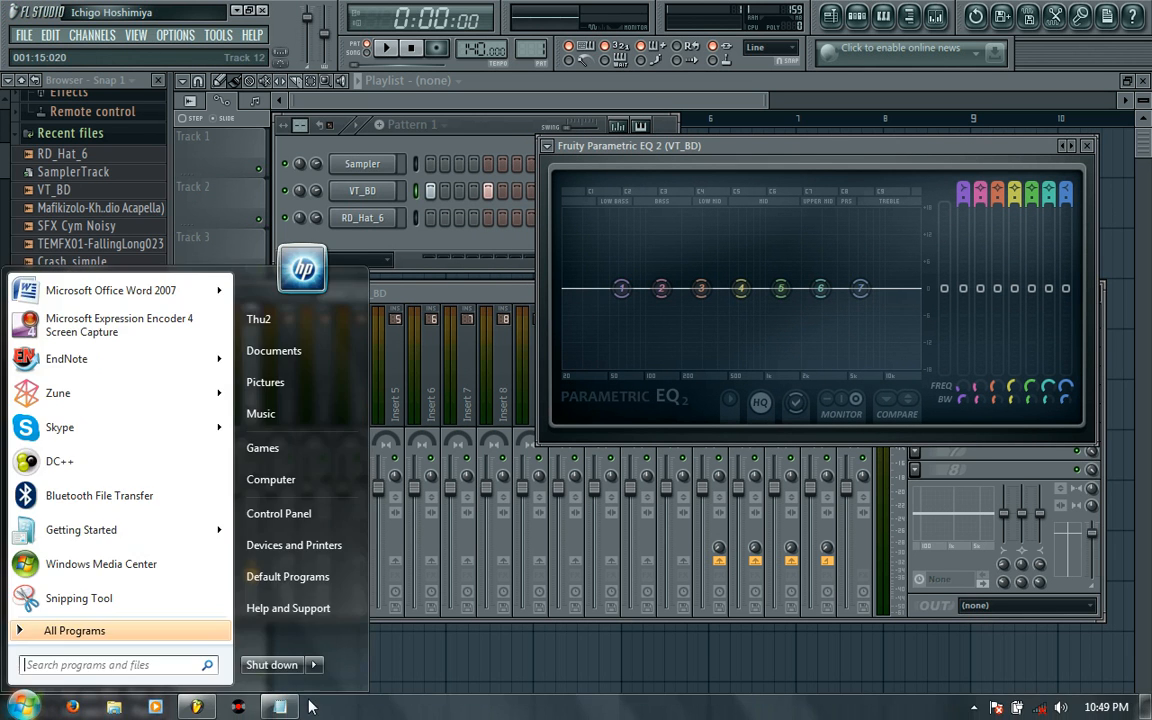
click(280, 711)
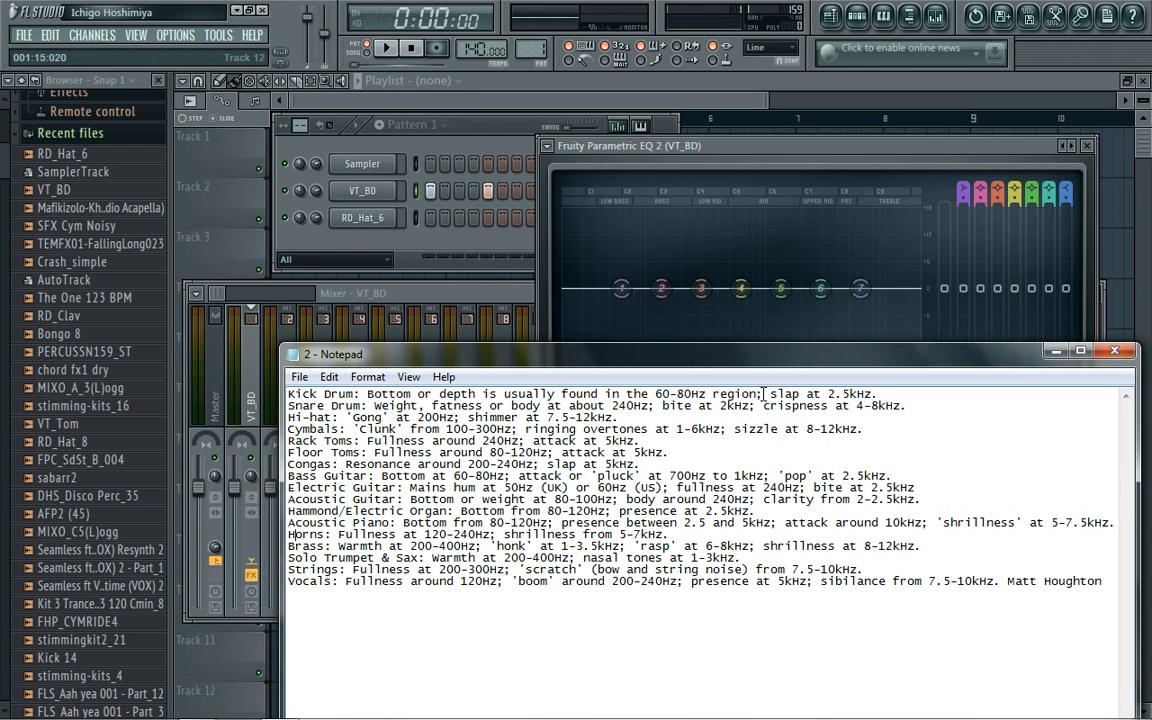
drag(744, 148, 614, 118)
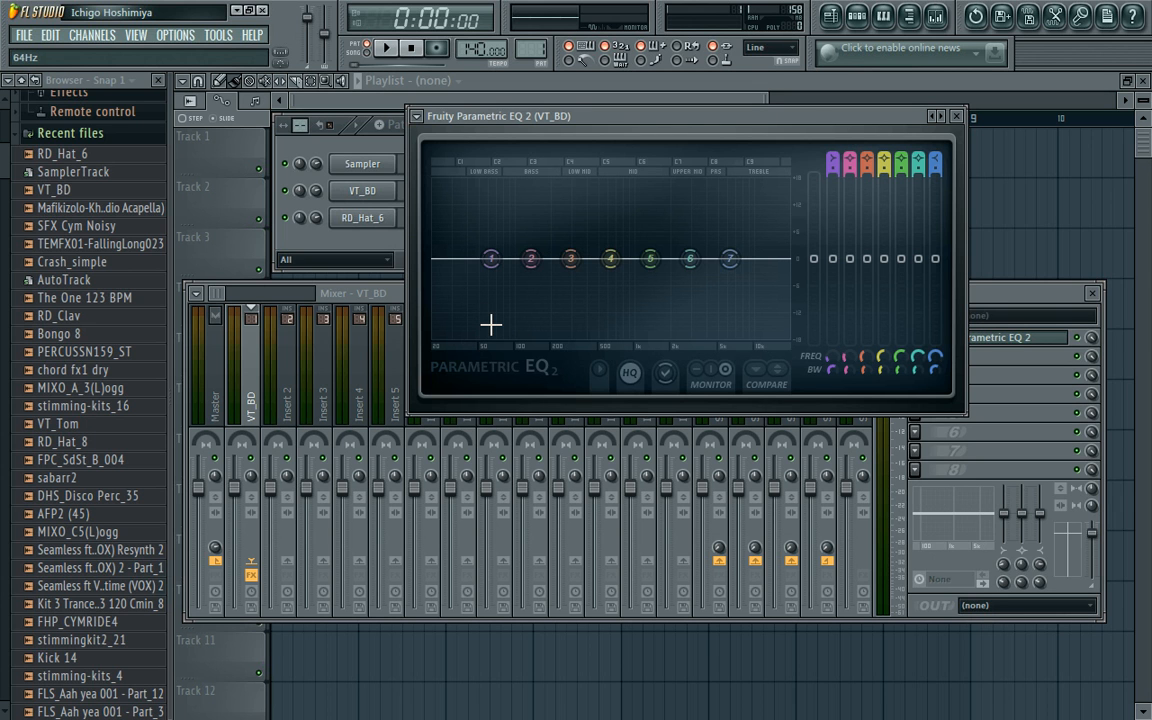
Play the kick pattern while watching its spectrum in the equalizer, set the tempo to 124, and stop playback
key(space)
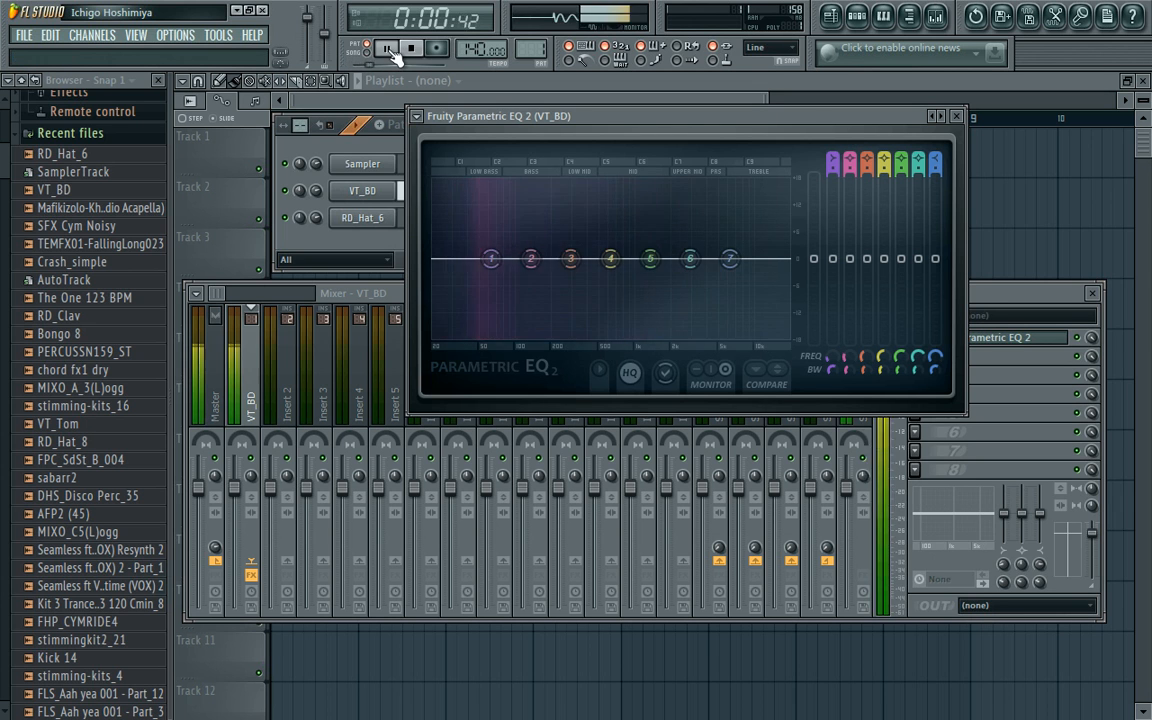
drag(475, 49, 475, 66)
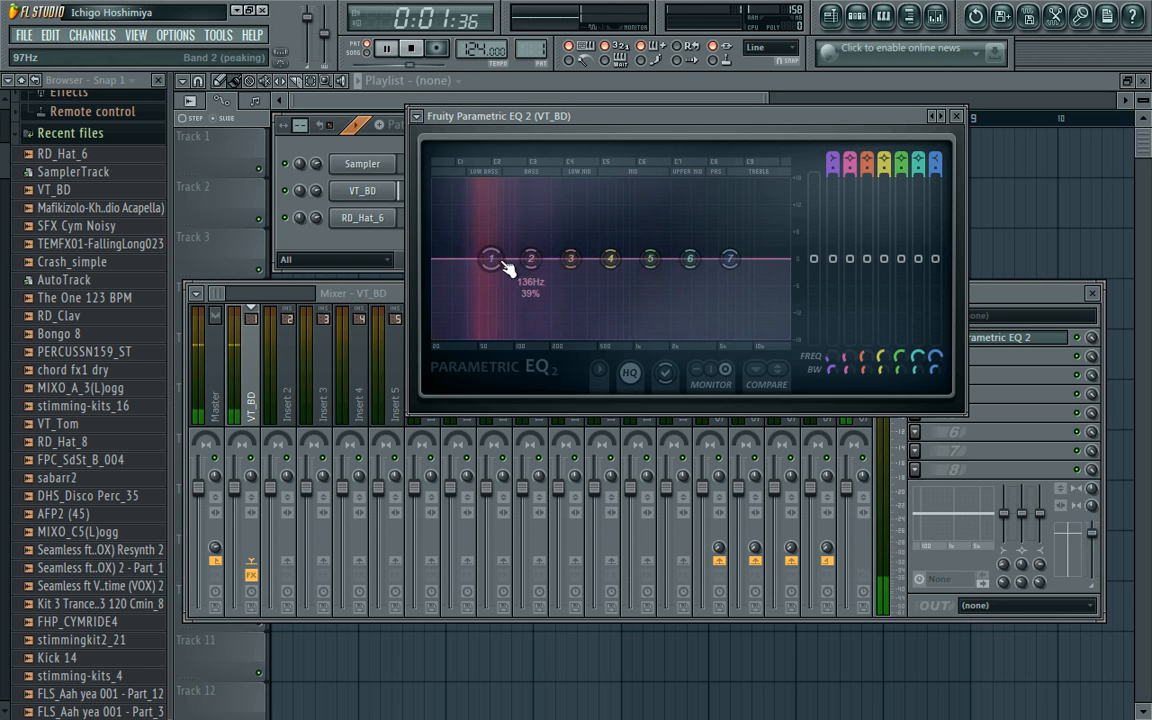
key(space)
Link the RD_Hat_6 channel to mixer track Insert 2
click(403, 241)
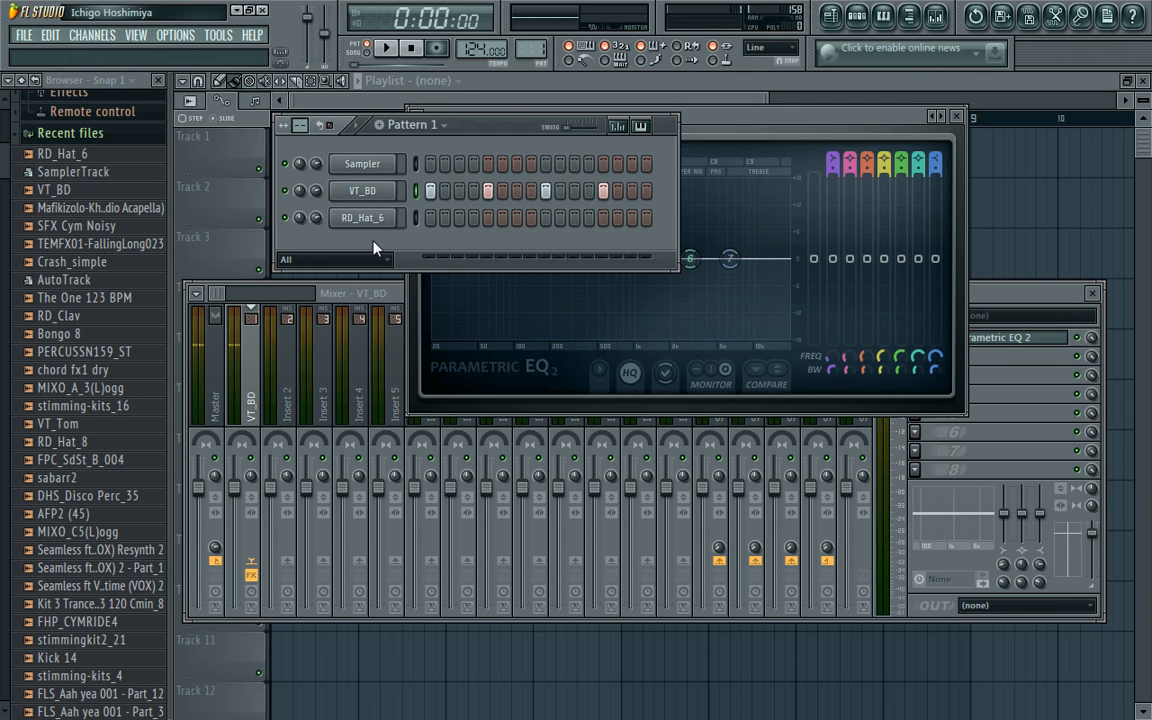
click(292, 395)
click(287, 308)
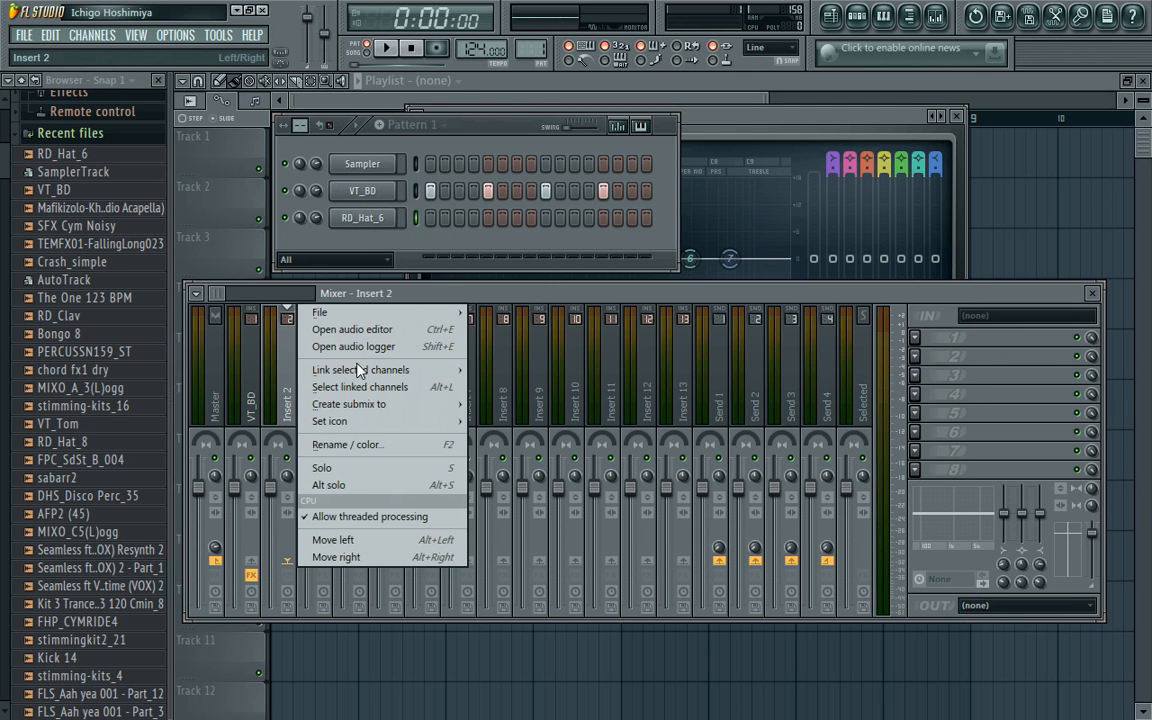
mouse_move(467, 372)
click(510, 370)
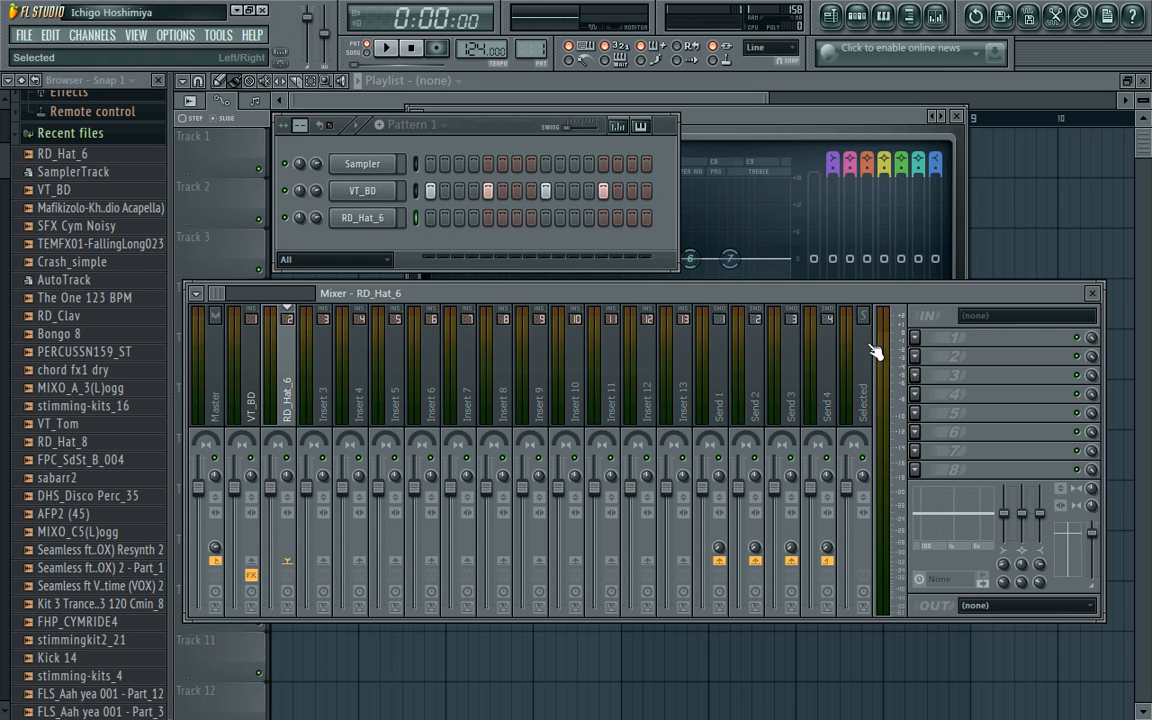
Load Fruity Parametric EQ 2 into the RD_Hat_6 track's first effect slot and move its window clear of the step sequencer
click(914, 338)
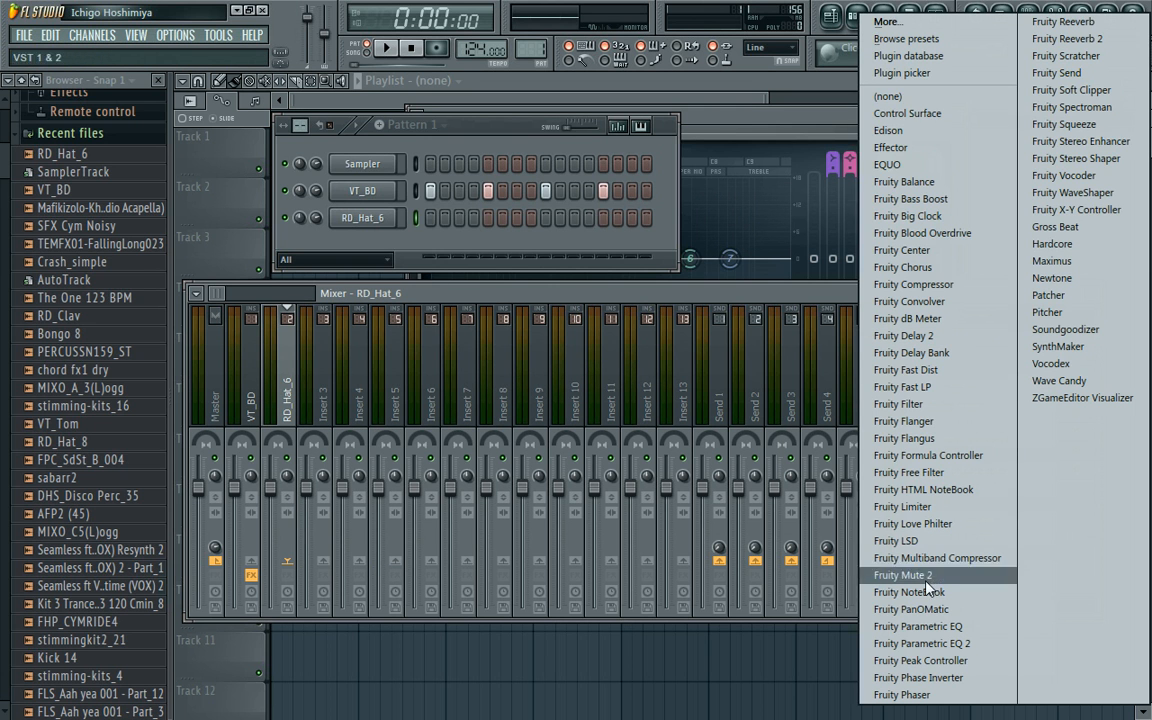
click(921, 646)
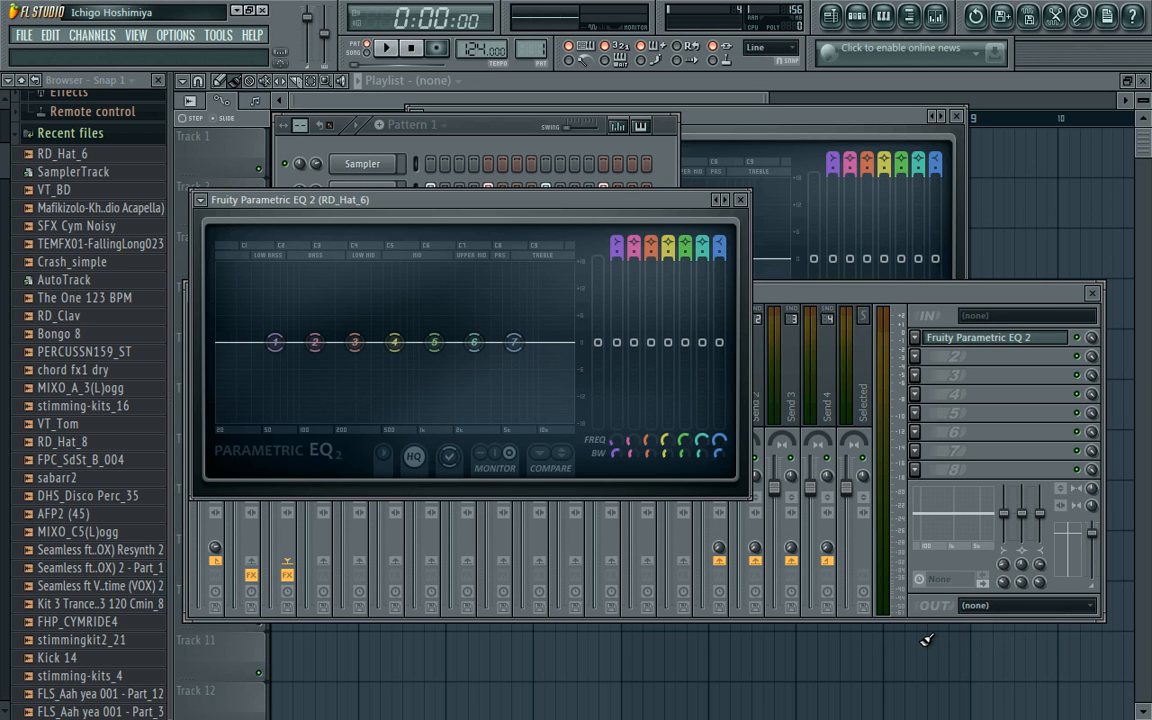
drag(615, 206, 748, 305)
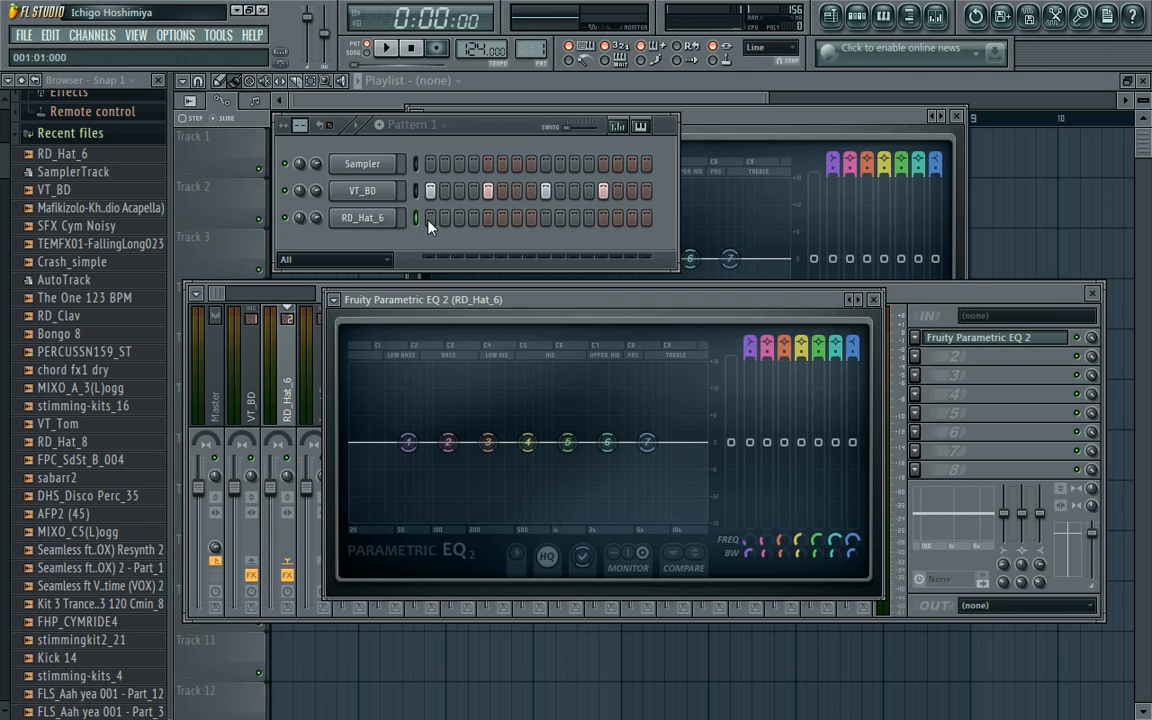
Program RD_Hat_6 hits on steps 3, 7, 11 and 15, and stack both equalizer windows one above the other during playback
drag(444, 218, 456, 219)
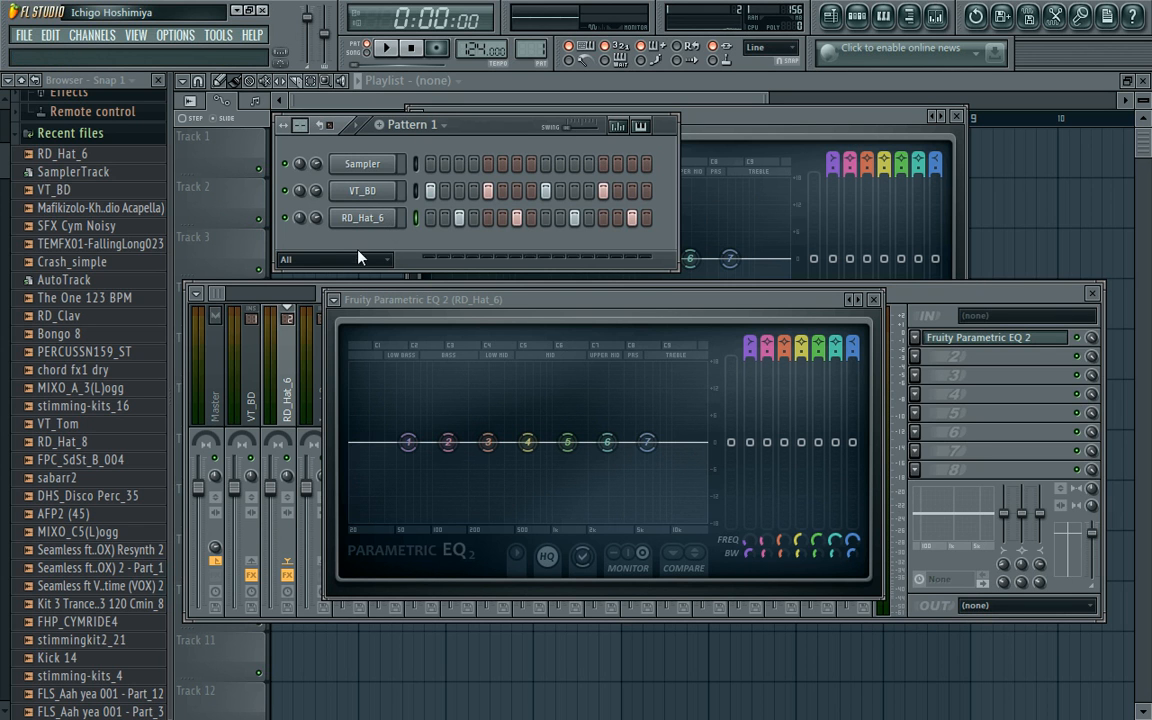
click(389, 49)
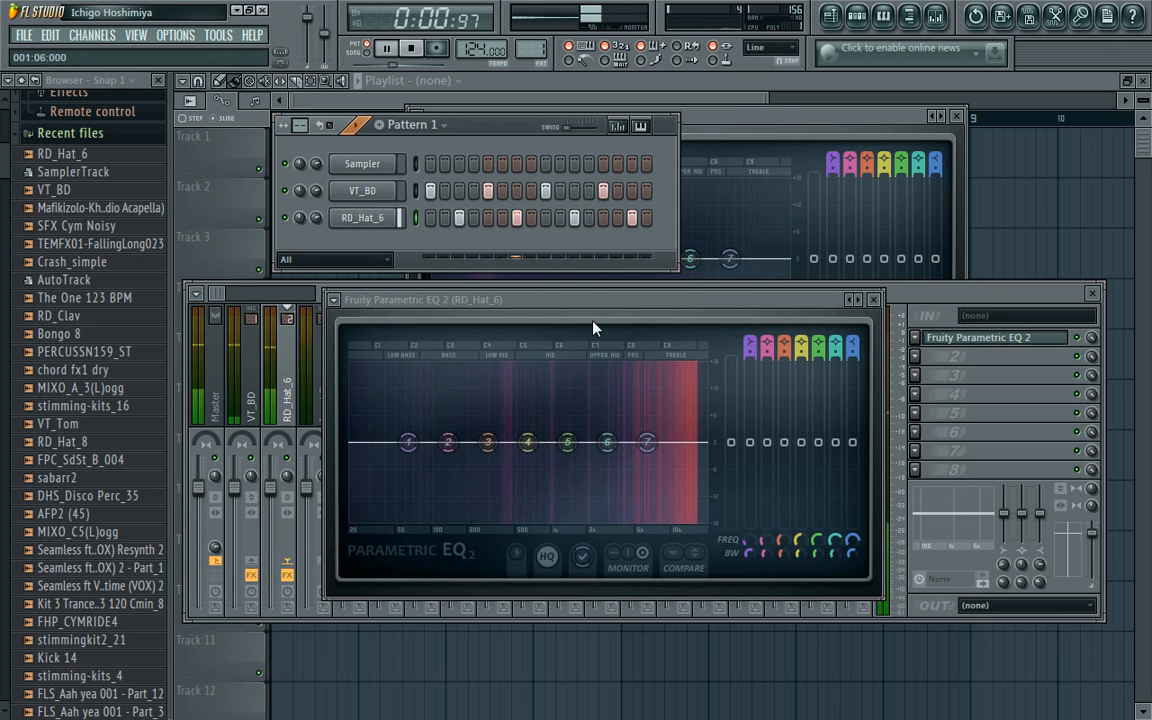
drag(700, 300, 836, 403)
drag(818, 118, 860, 120)
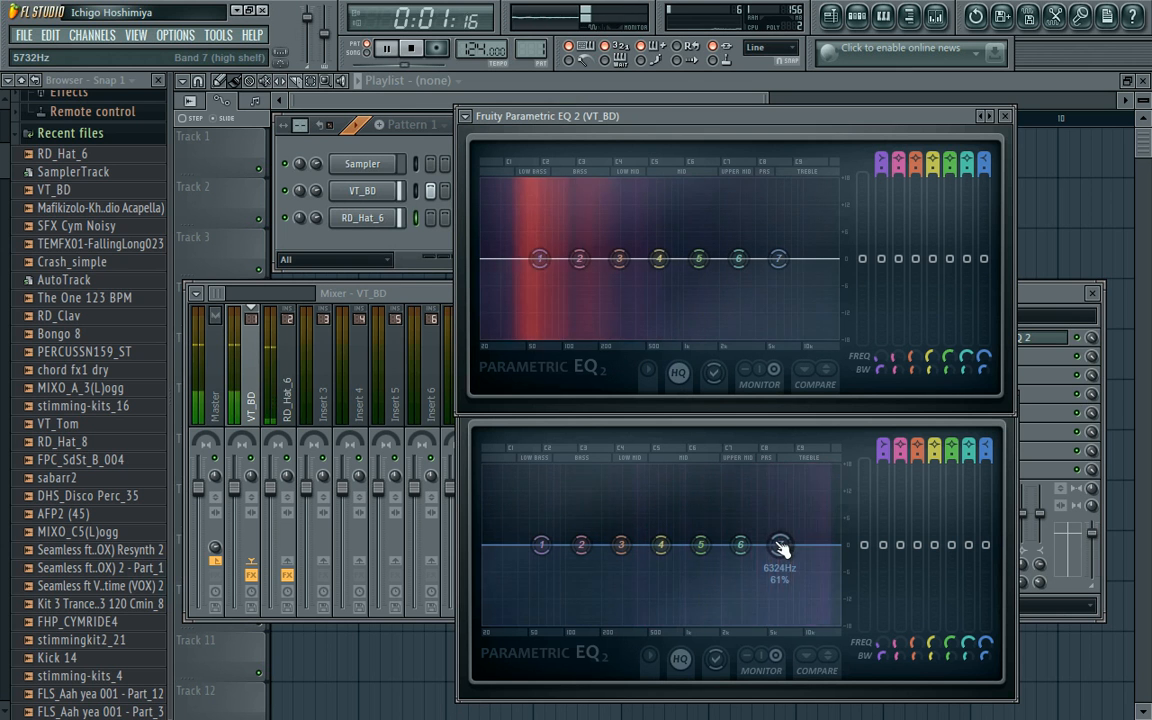
key(space)
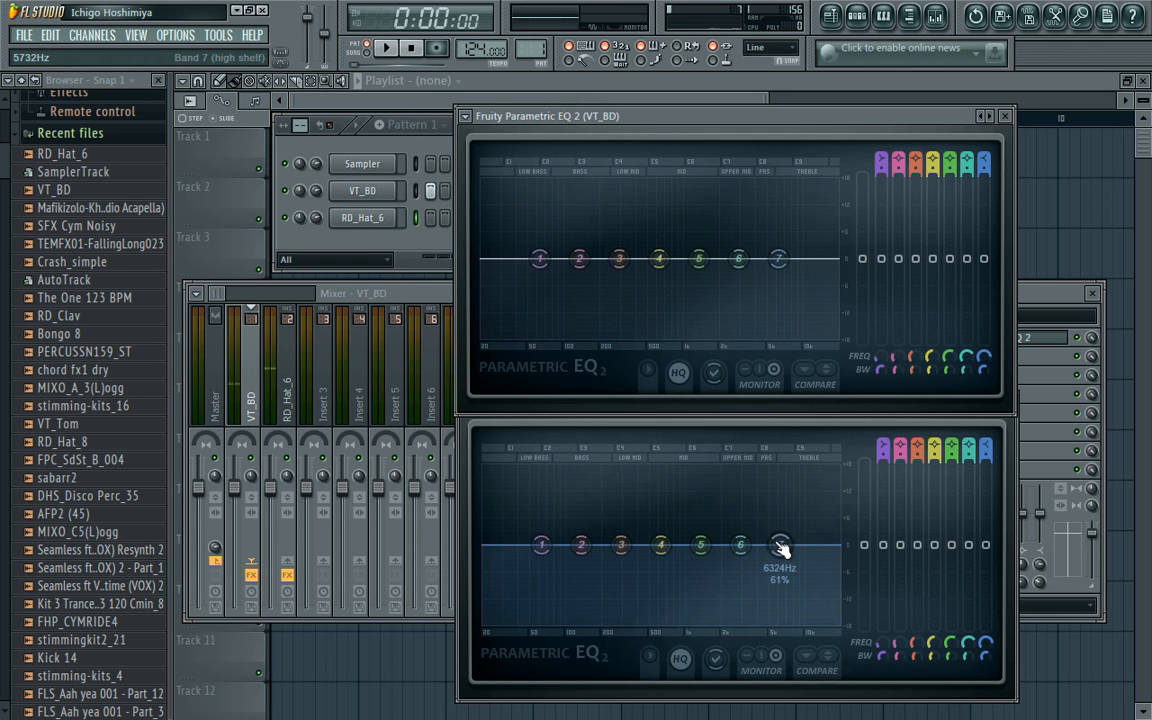
Review the Notepad notes by highlighting the kick's 60-80Hz region, the hi-hat 'Gong' and shimmer ranges, and the cymbal 'Clunk' range
key(super)
click(272, 708)
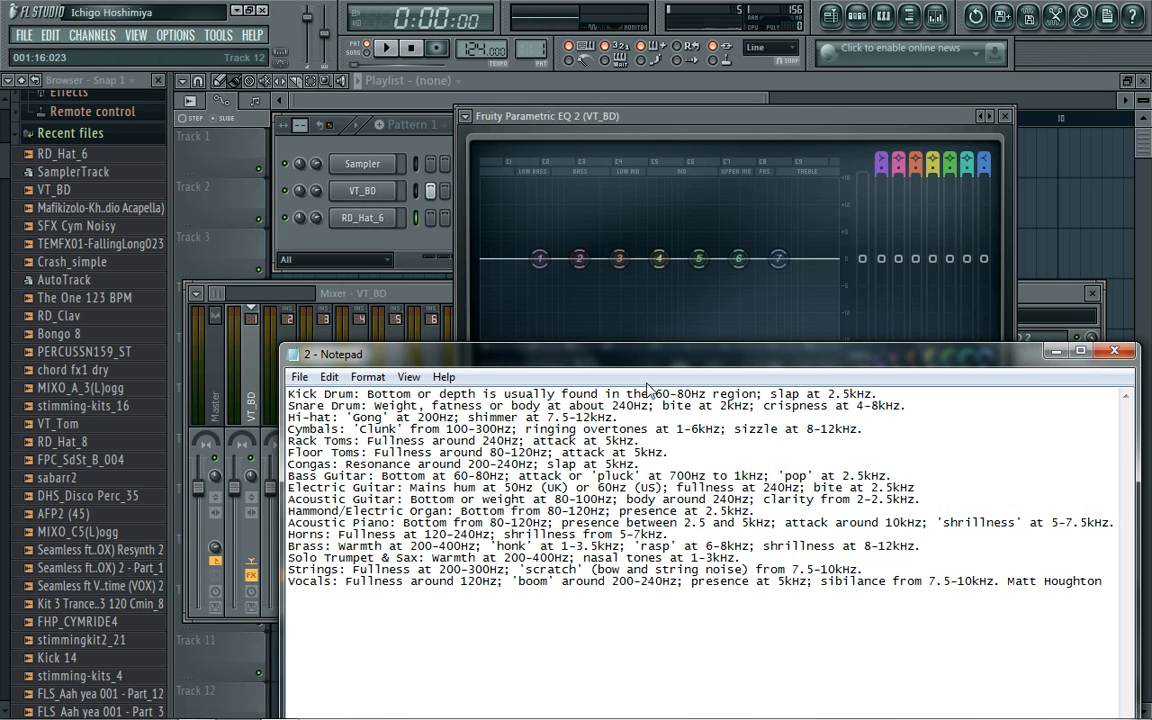
drag(656, 393, 707, 394)
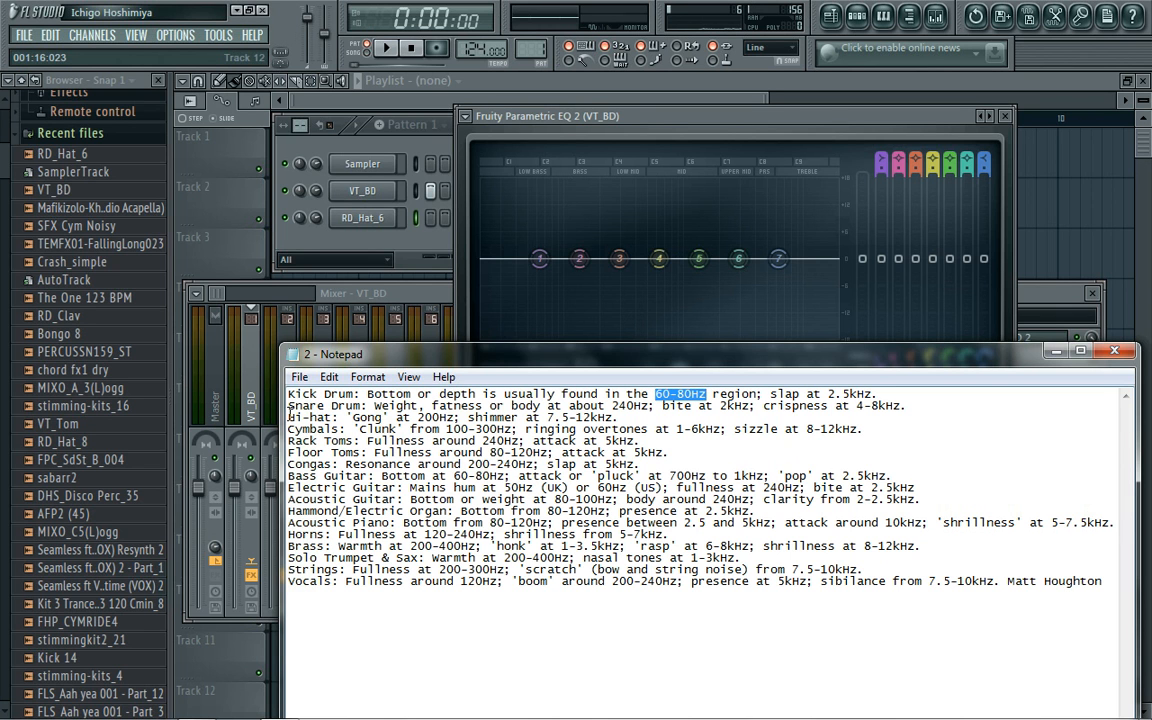
drag(291, 416, 456, 420)
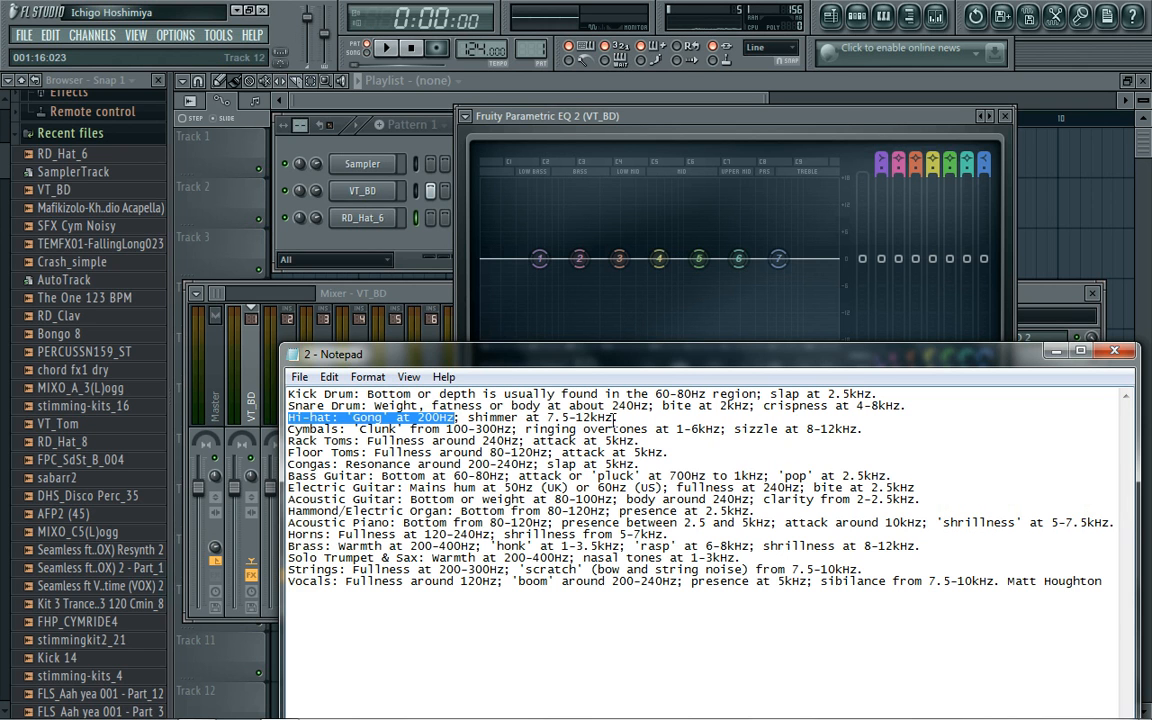
drag(446, 429, 512, 429)
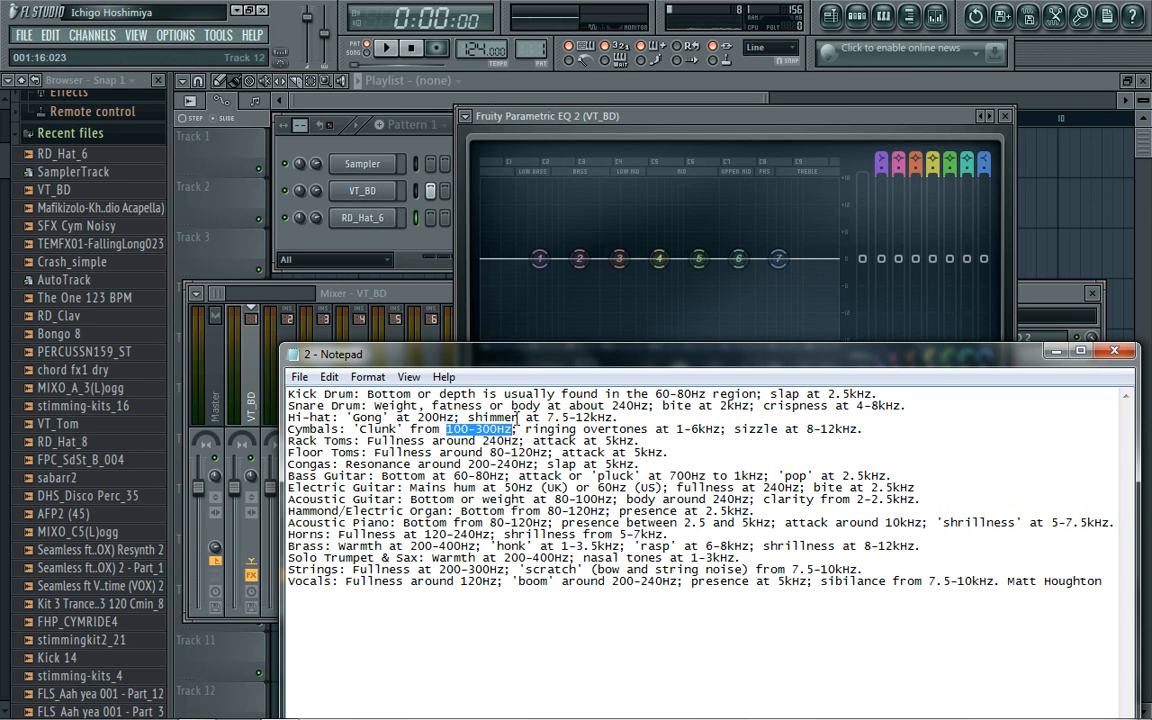
drag(470, 418, 607, 421)
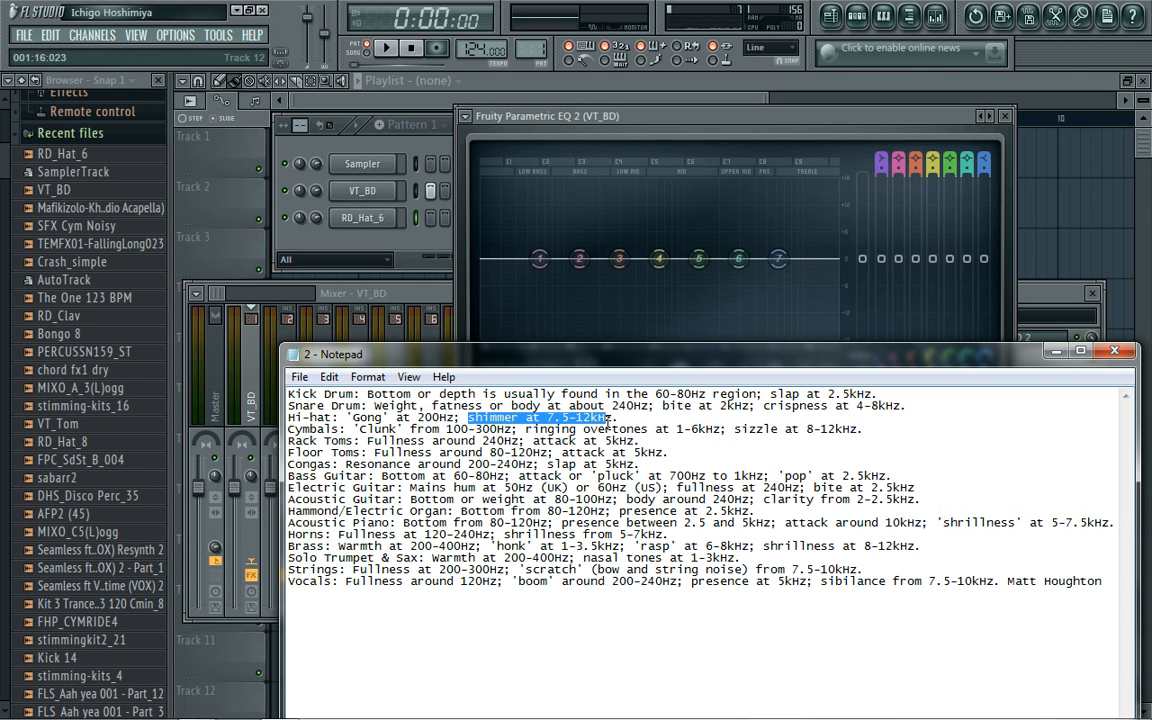
click(820, 122)
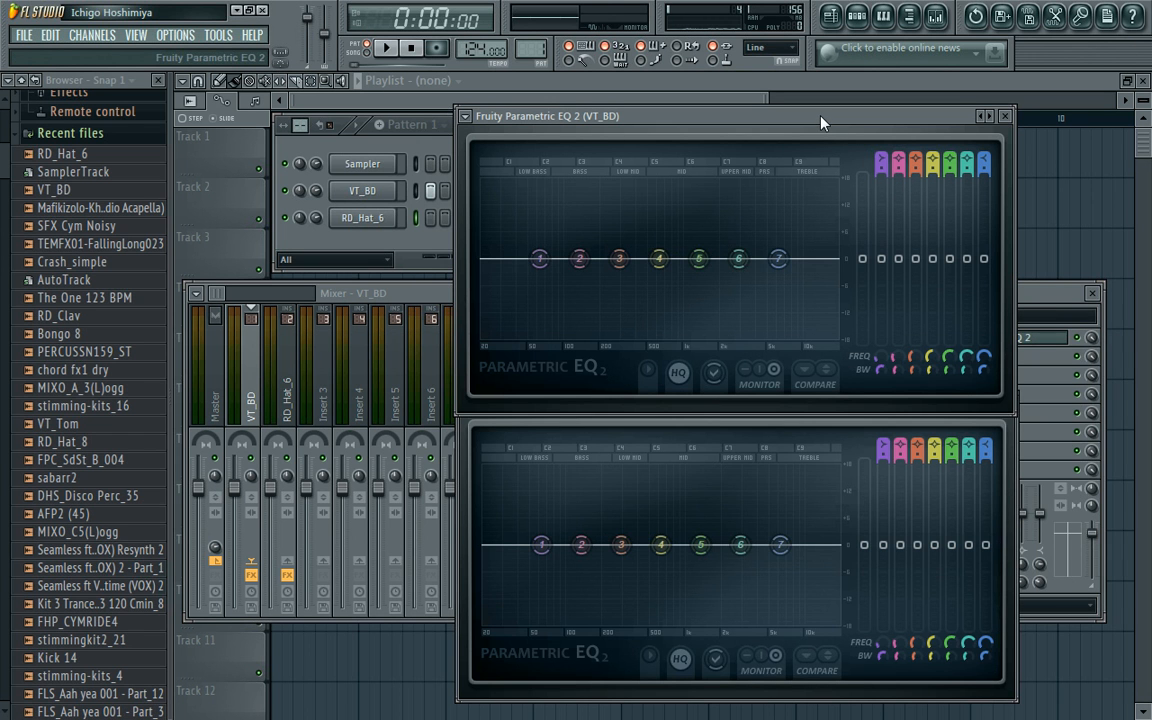
Play the pattern twice to compare the kick and hi-hat spectra in both equalizers, stopping after each pass
key(space)
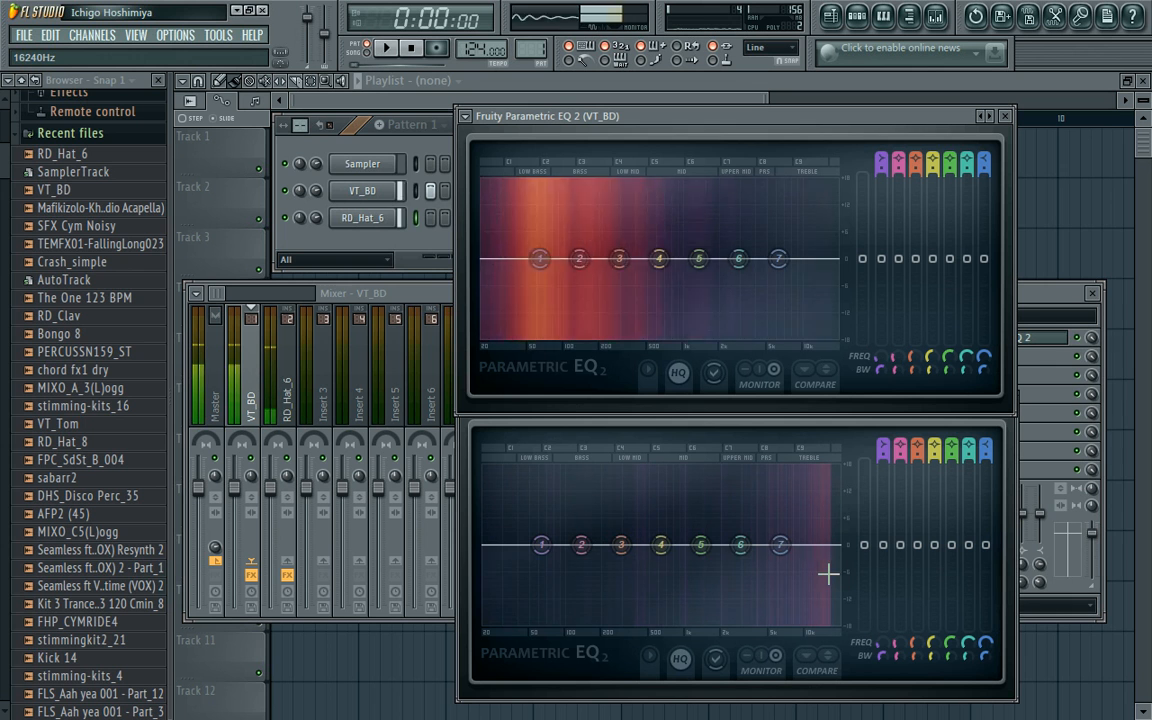
key(space)
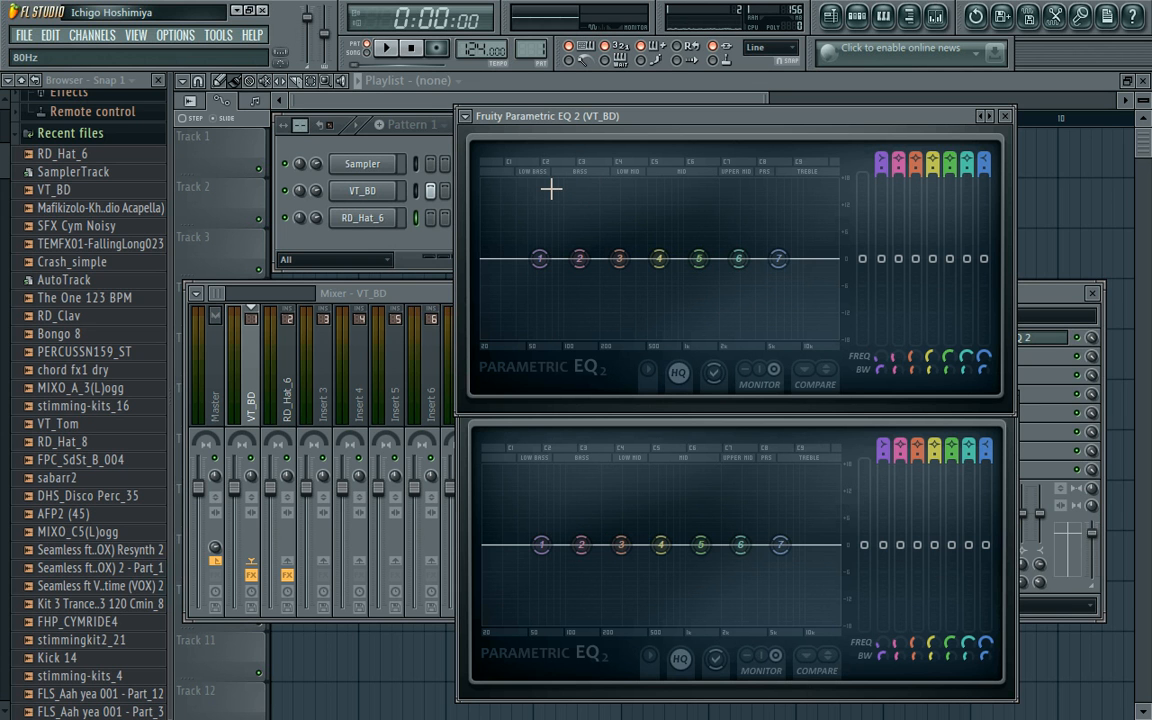
click(385, 47)
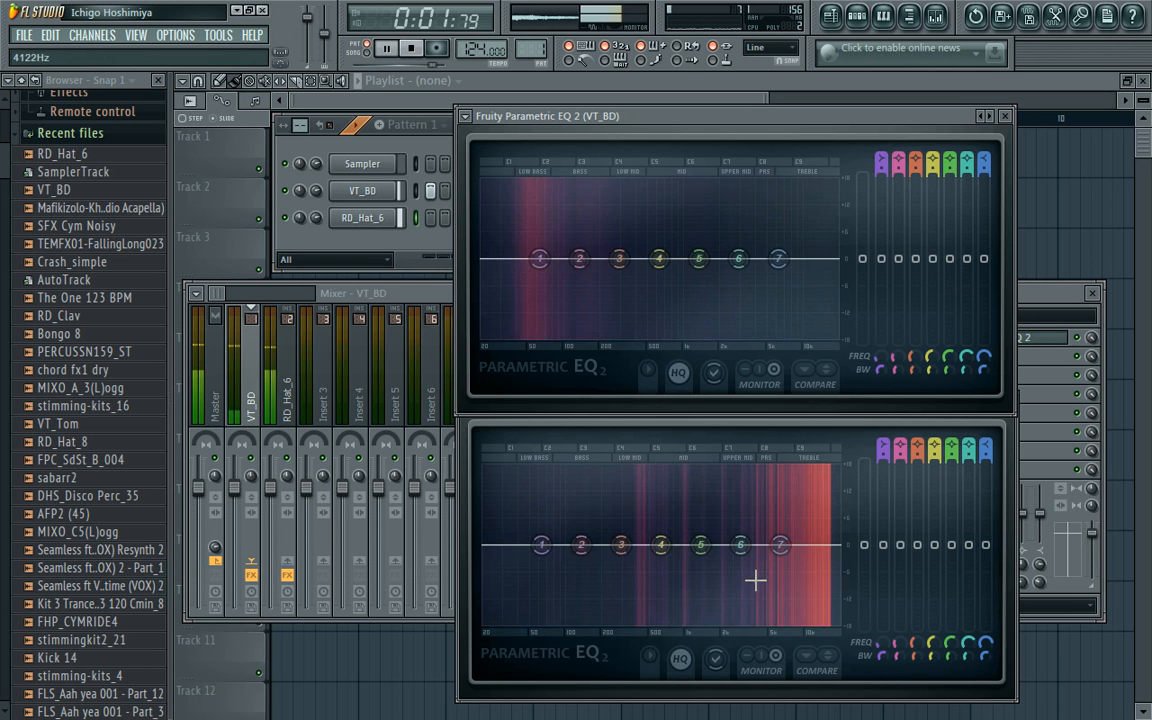
key(space)
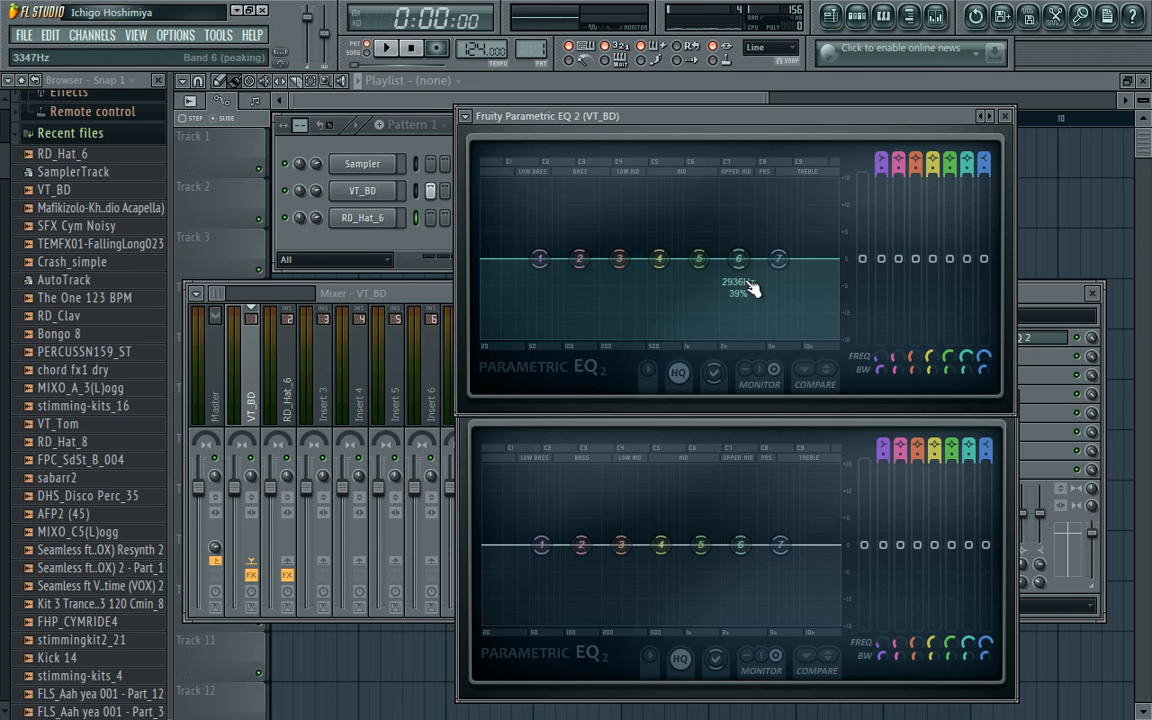
Apply the 20Hz + 18kHz cut preset to both the VT_BD and RD_Hat_6 equalizers
click(466, 118)
mouse_move(489, 168)
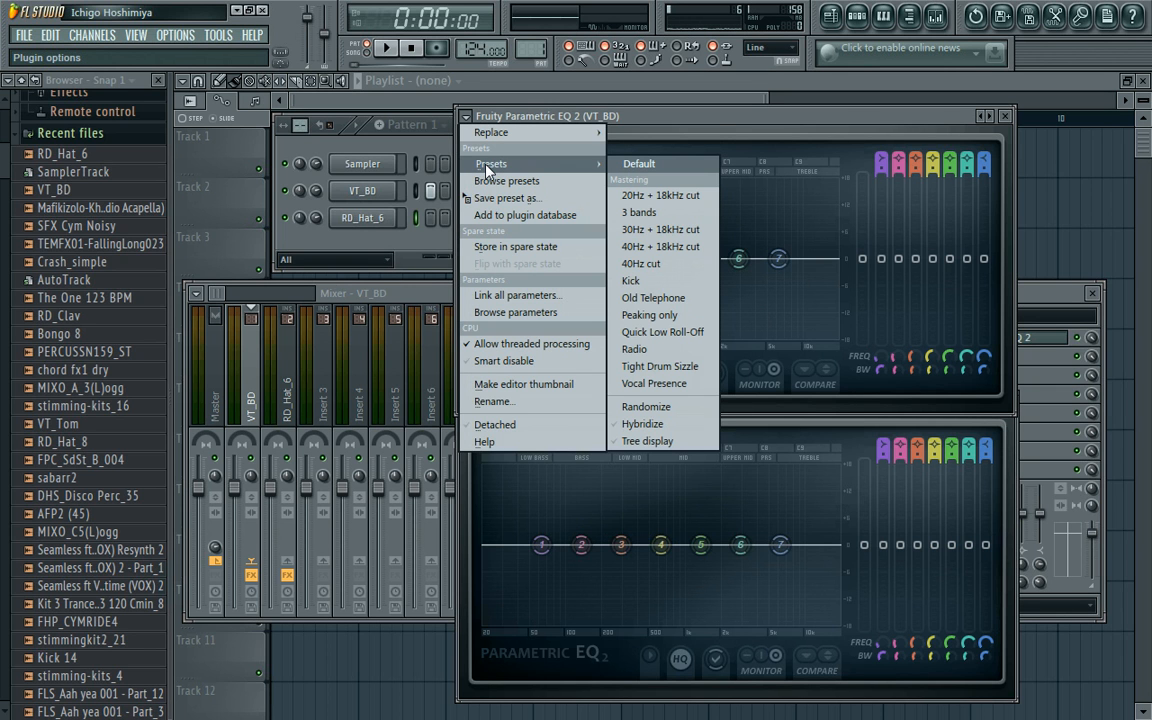
click(662, 197)
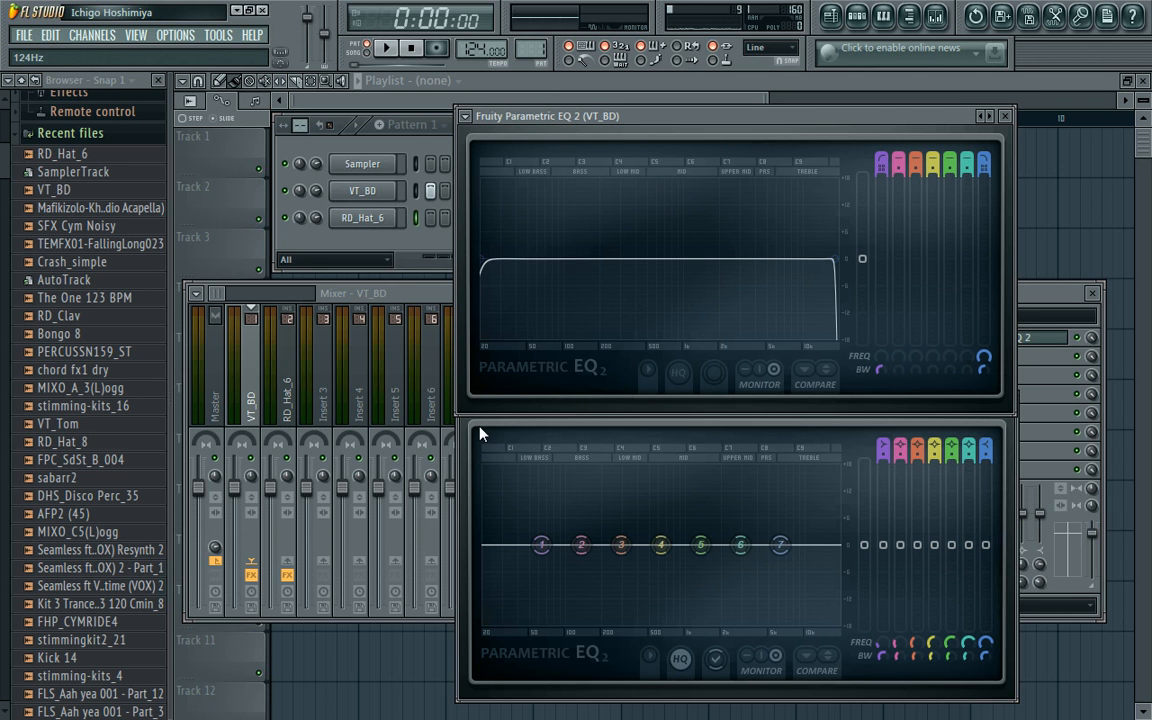
click(480, 433)
click(467, 402)
mouse_move(488, 418)
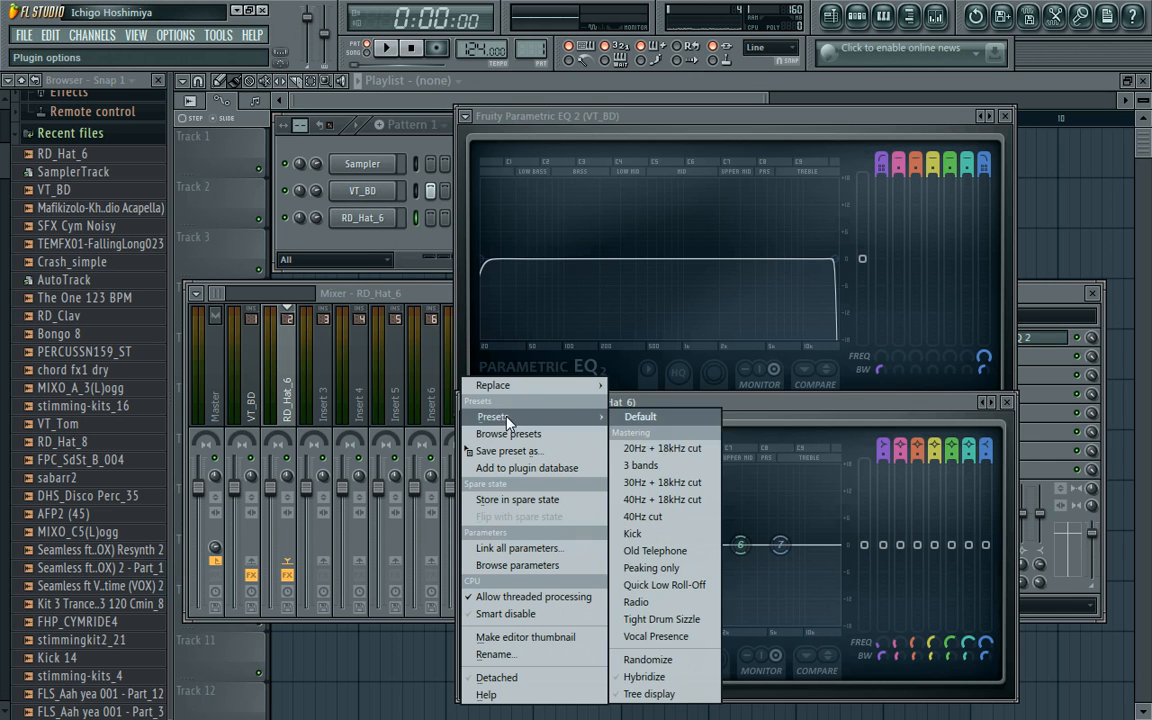
click(632, 448)
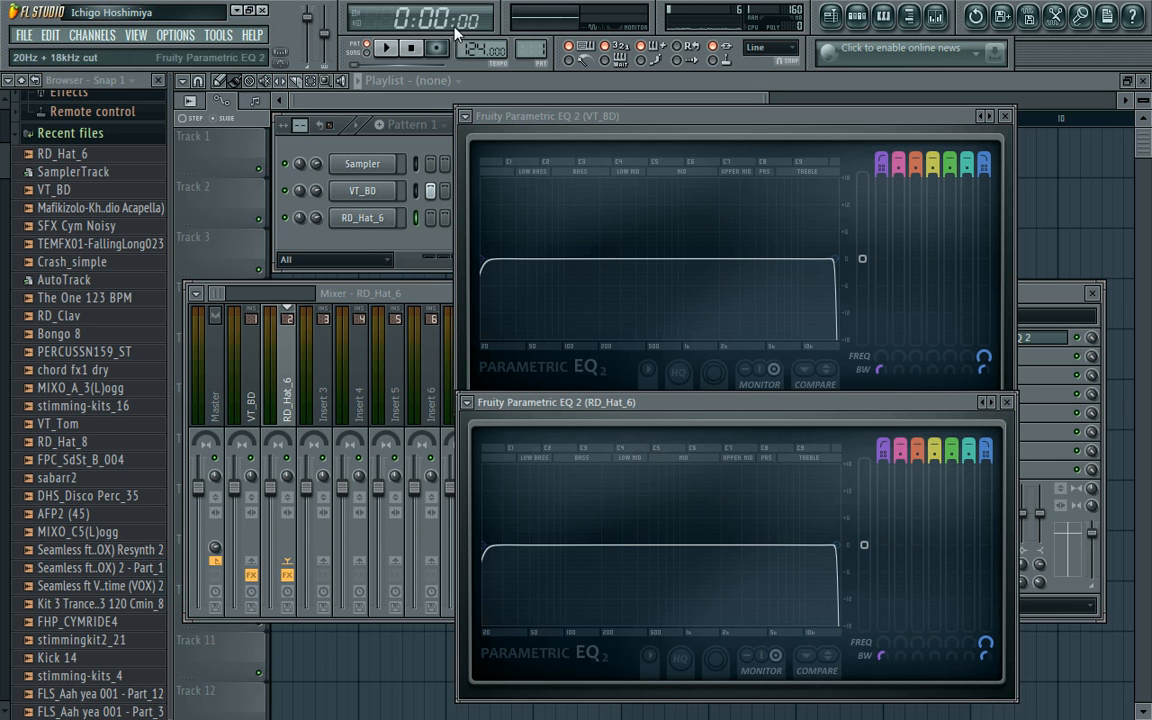
Play the pattern and sweep the VT_BD equalizer's high-pass cutoff up to about 57 Hz, back to 20 Hz, and up again
click(388, 52)
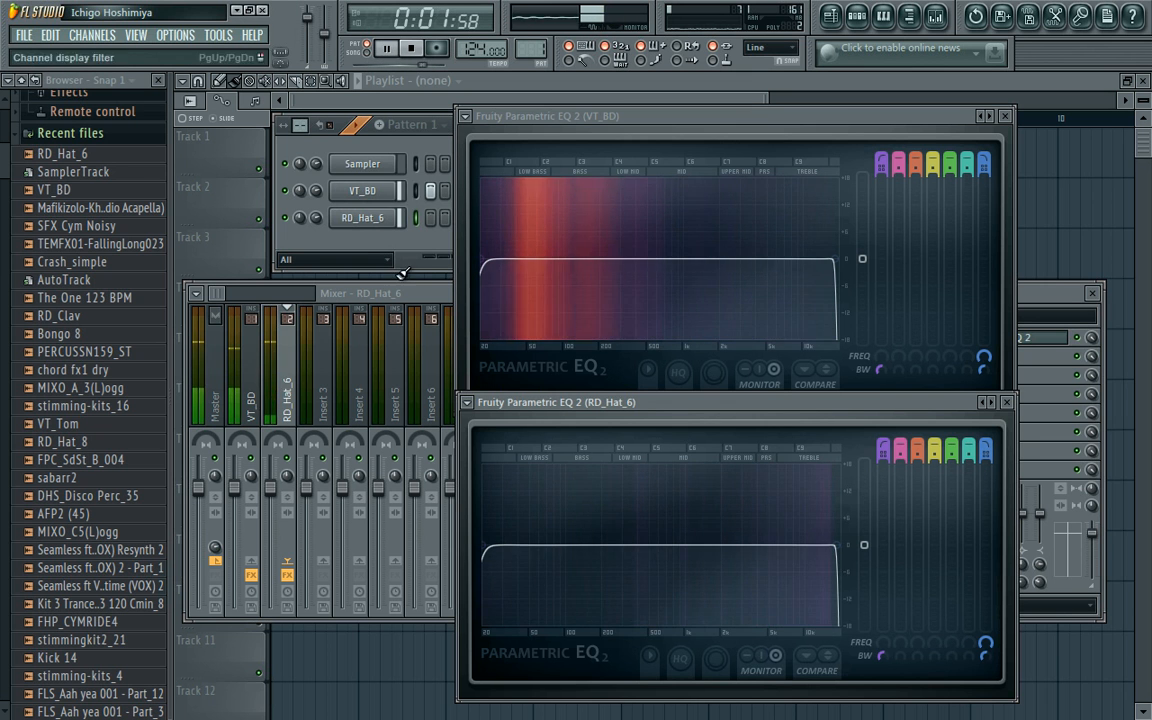
click(487, 262)
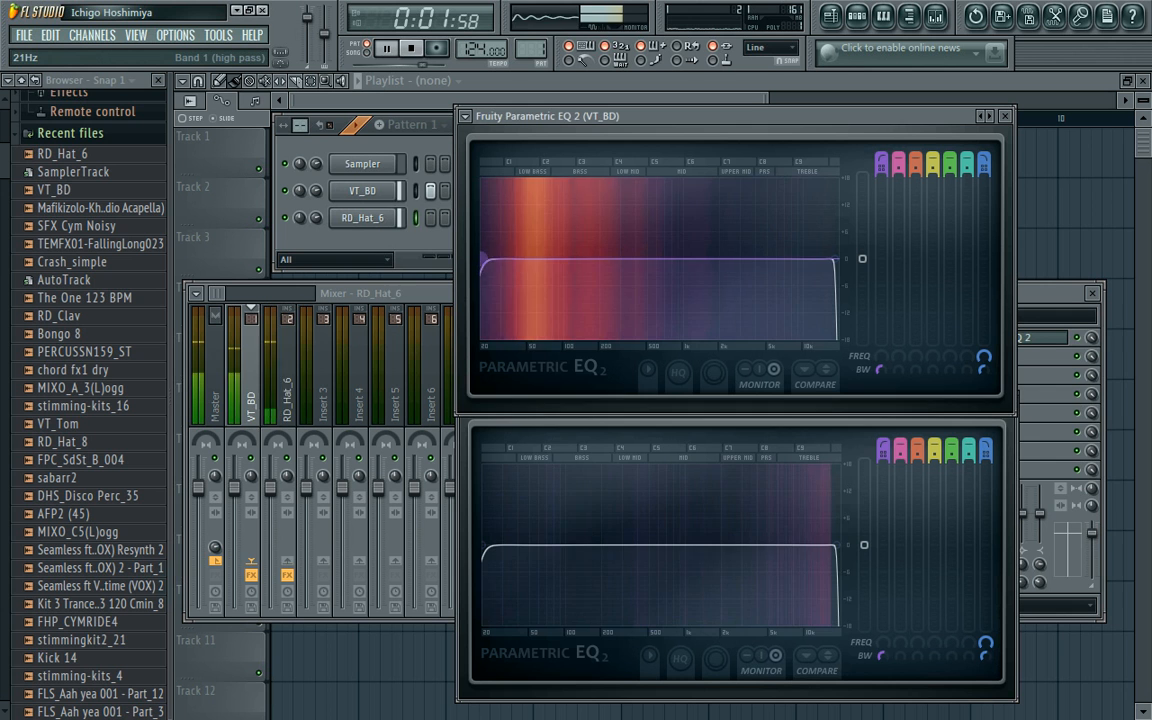
drag(487, 262, 510, 260)
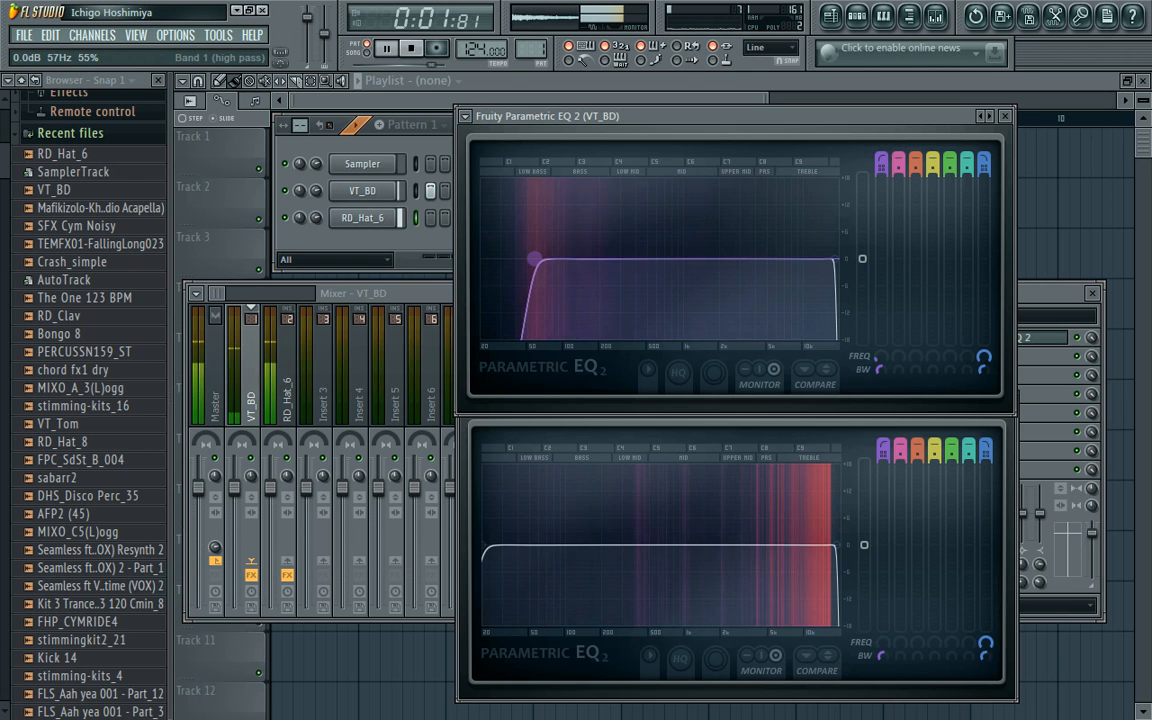
drag(540, 259, 539, 259)
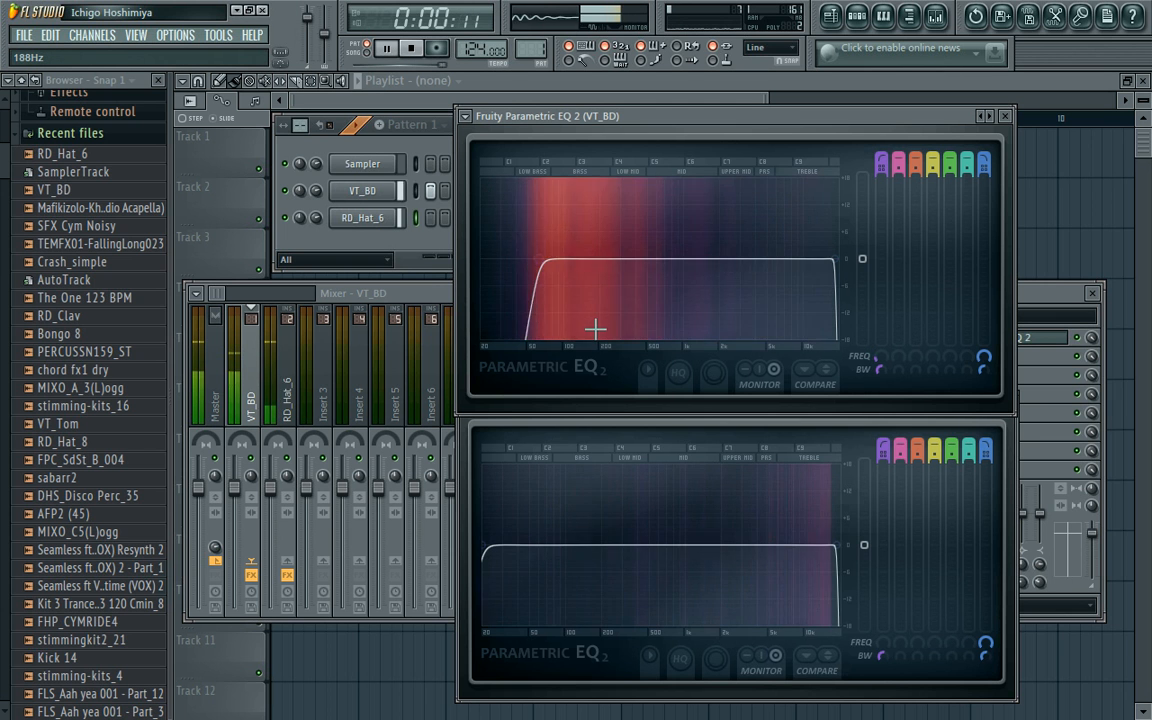
drag(539, 264, 510, 260)
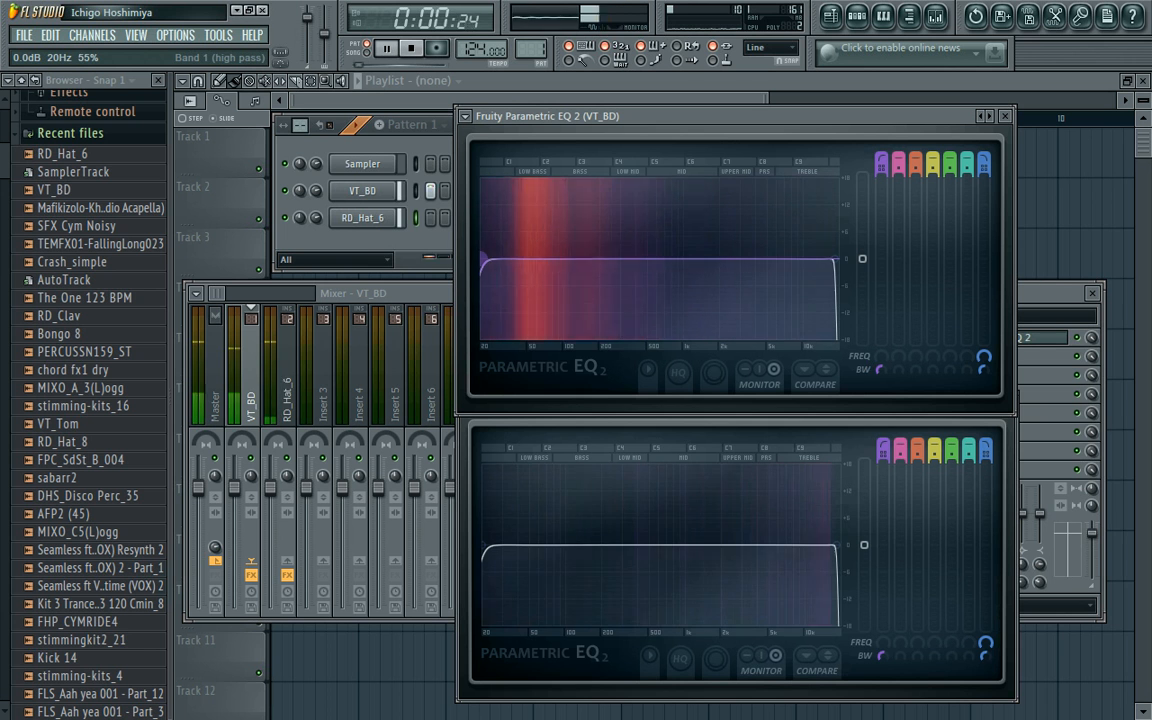
drag(483, 260, 516, 259)
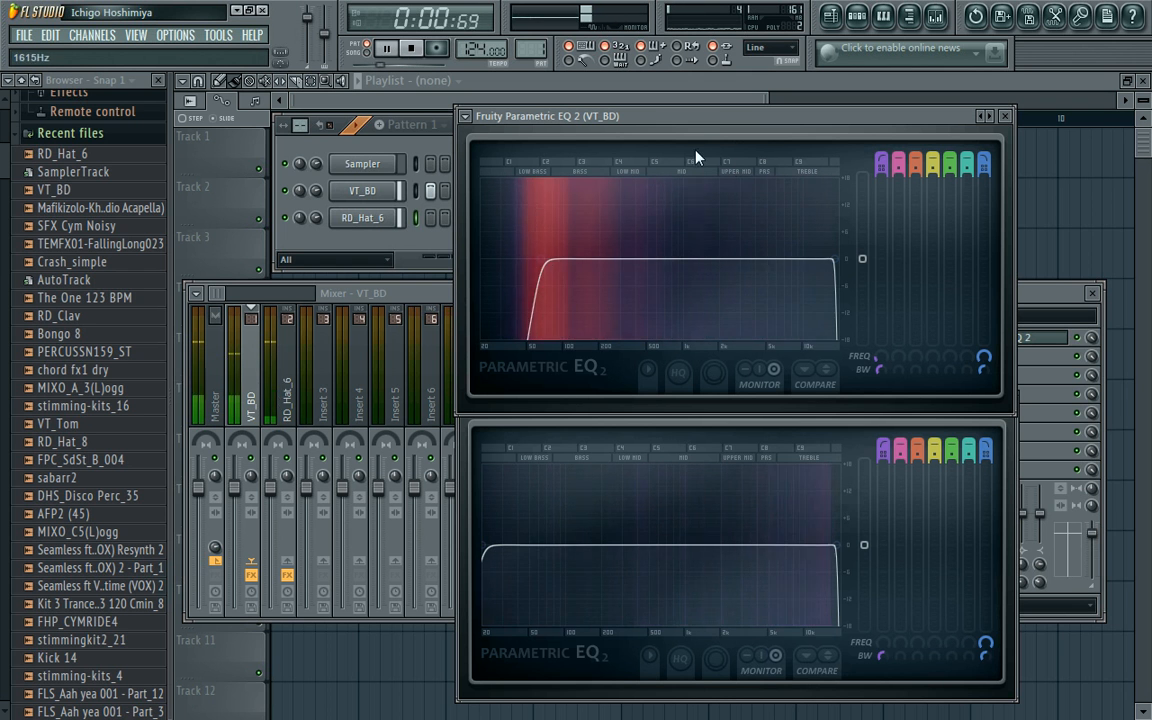
Narrow VT_BD with a lower high-pass cutoff and a low-pass at about 714 Hz, and high-pass RD_Hat_6 at about 1 kHz
drag(836, 260, 698, 262)
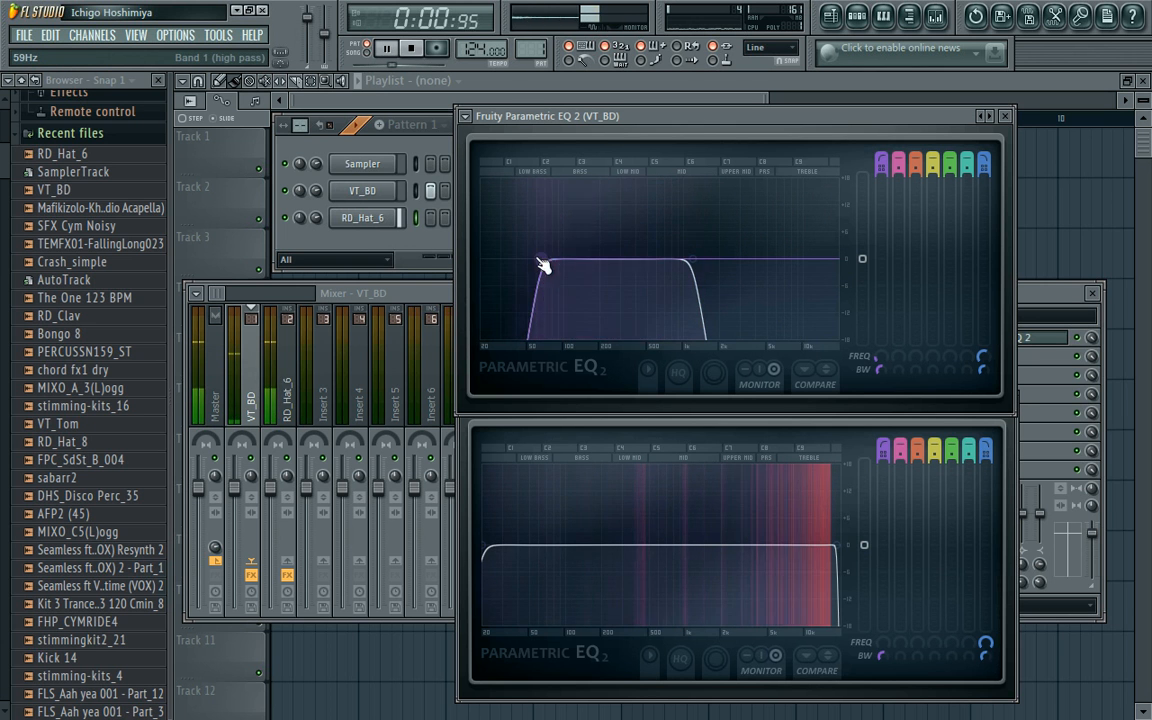
drag(541, 262, 521, 259)
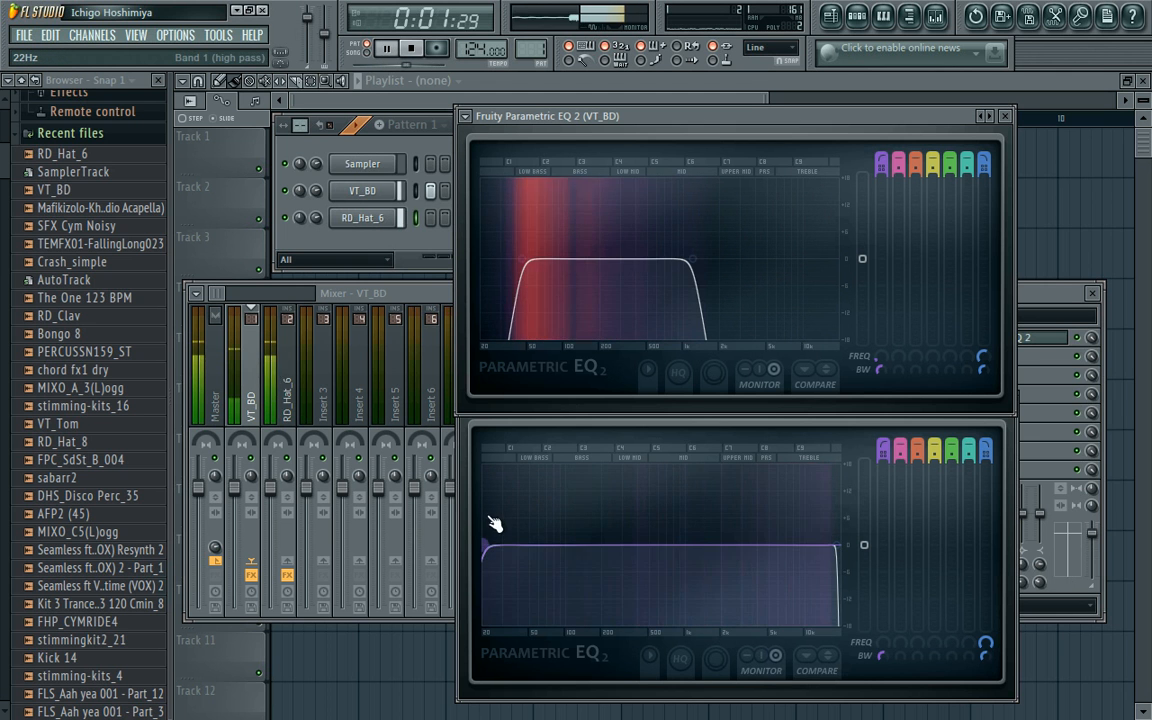
drag(490, 548, 672, 547)
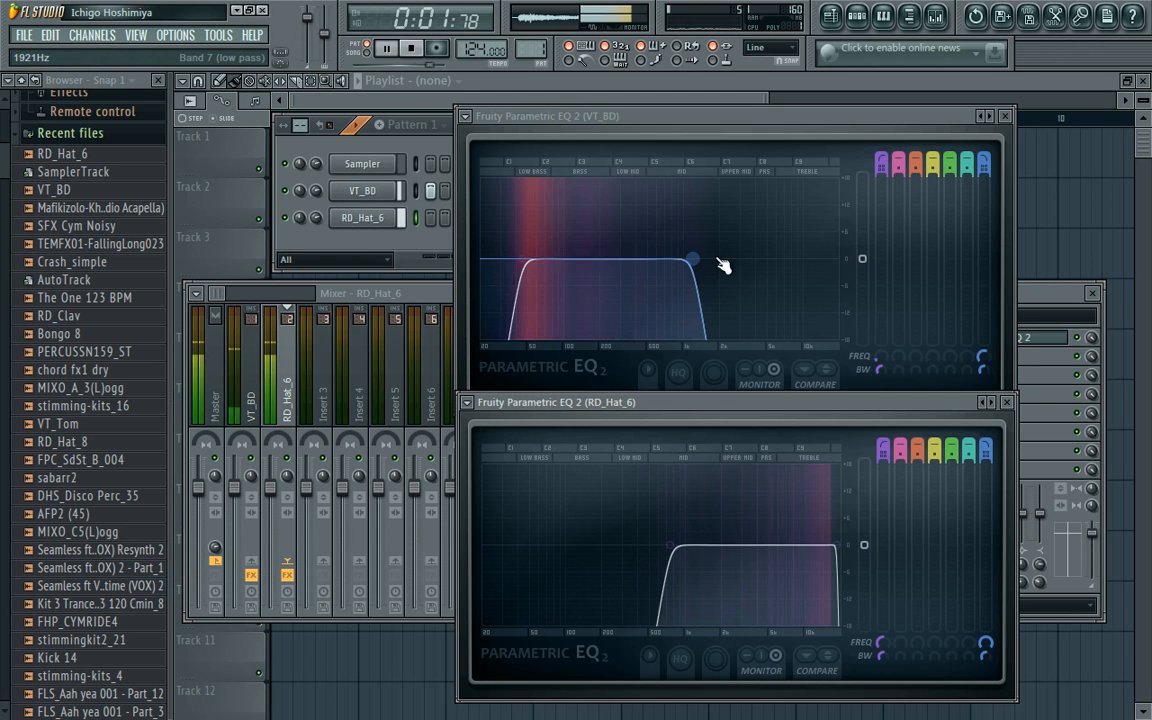
drag(693, 258, 665, 258)
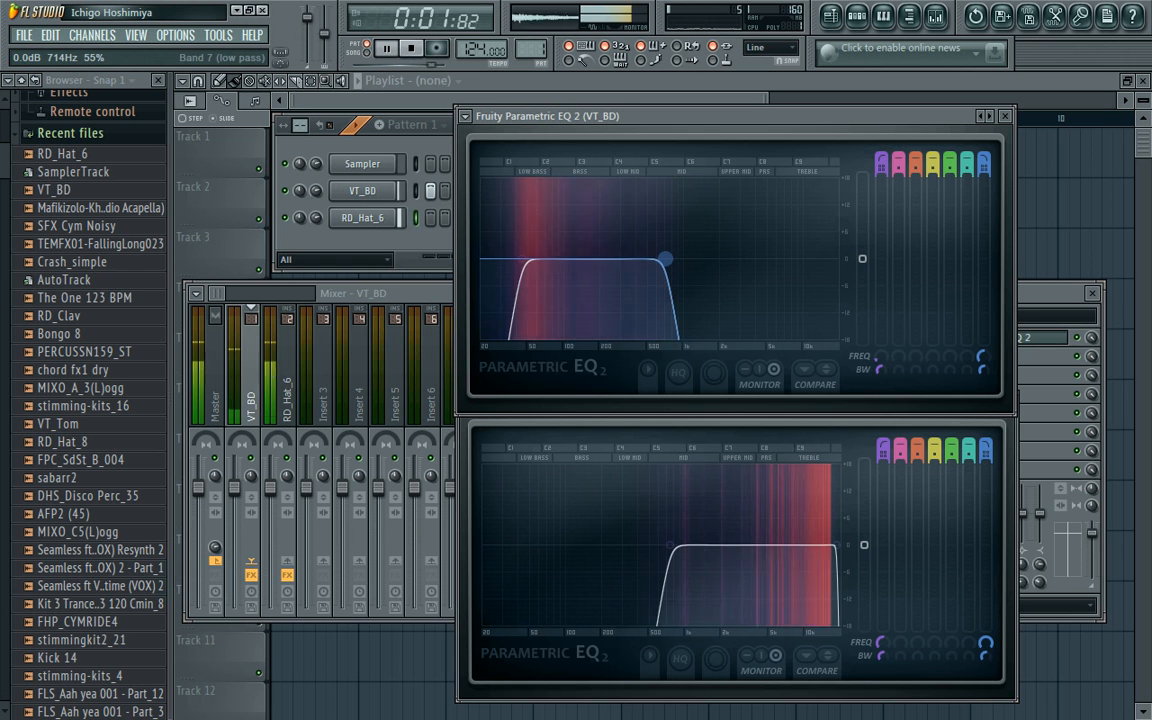
drag(670, 545, 697, 548)
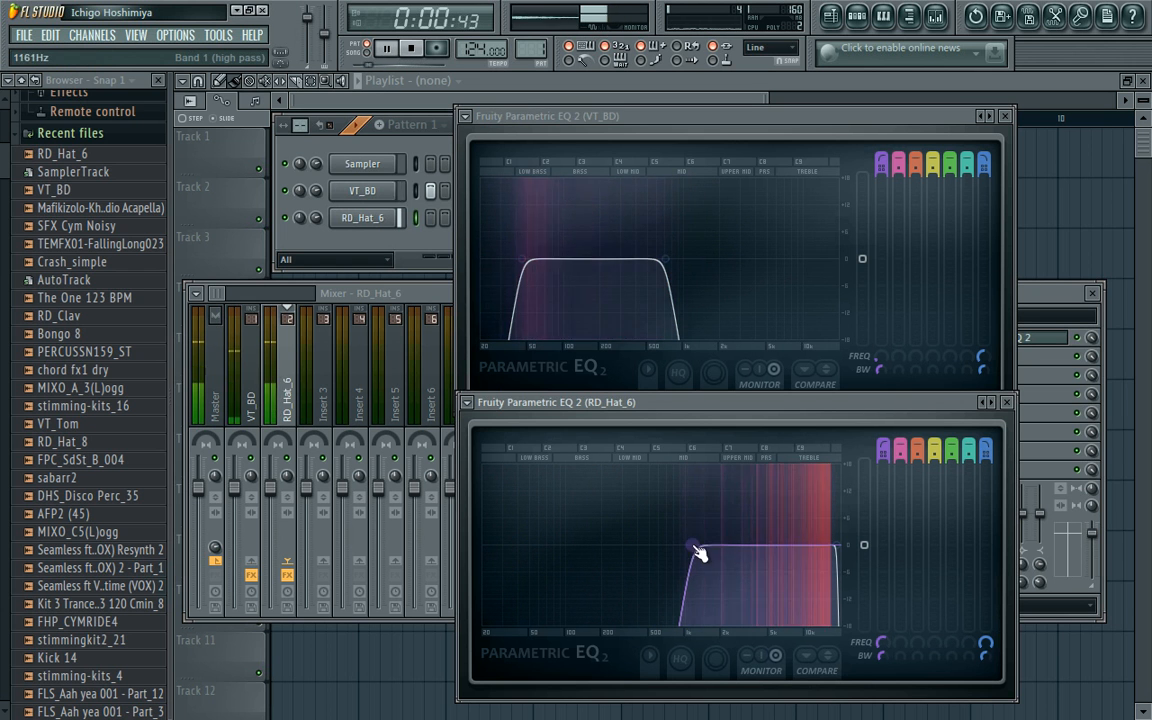
Stop playback and load a second Fruity Parametric EQ 2 into the VT_BD track's second slot, keeping its window in front
click(1033, 306)
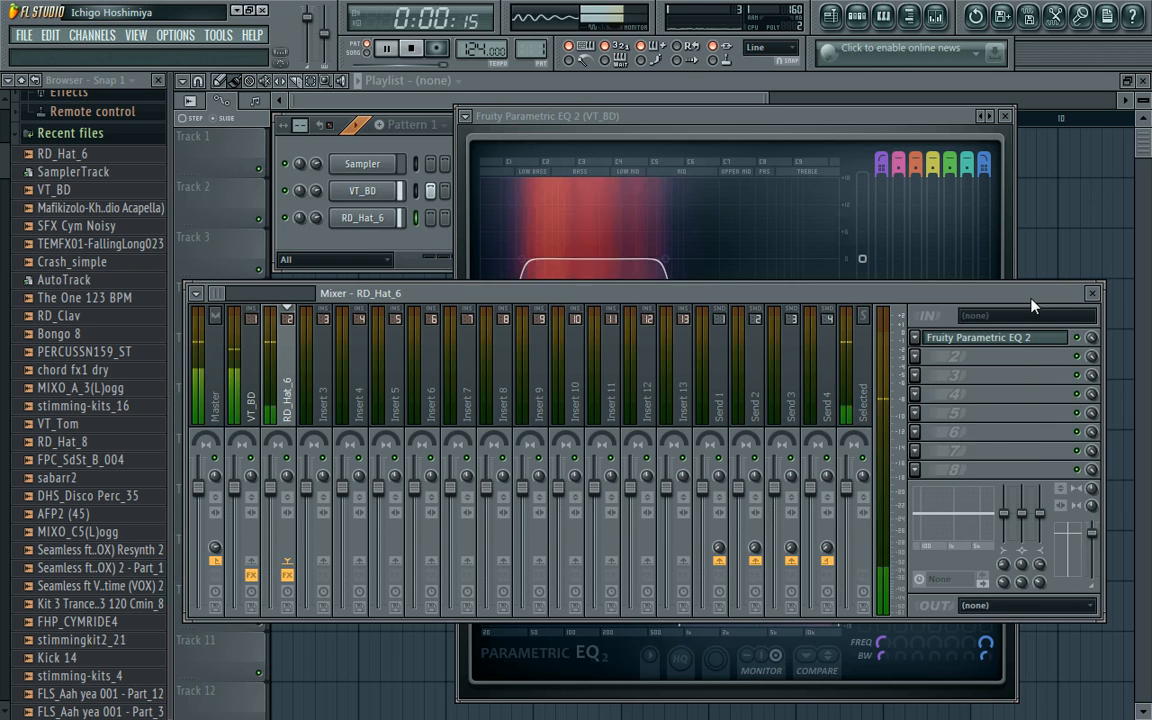
key(space)
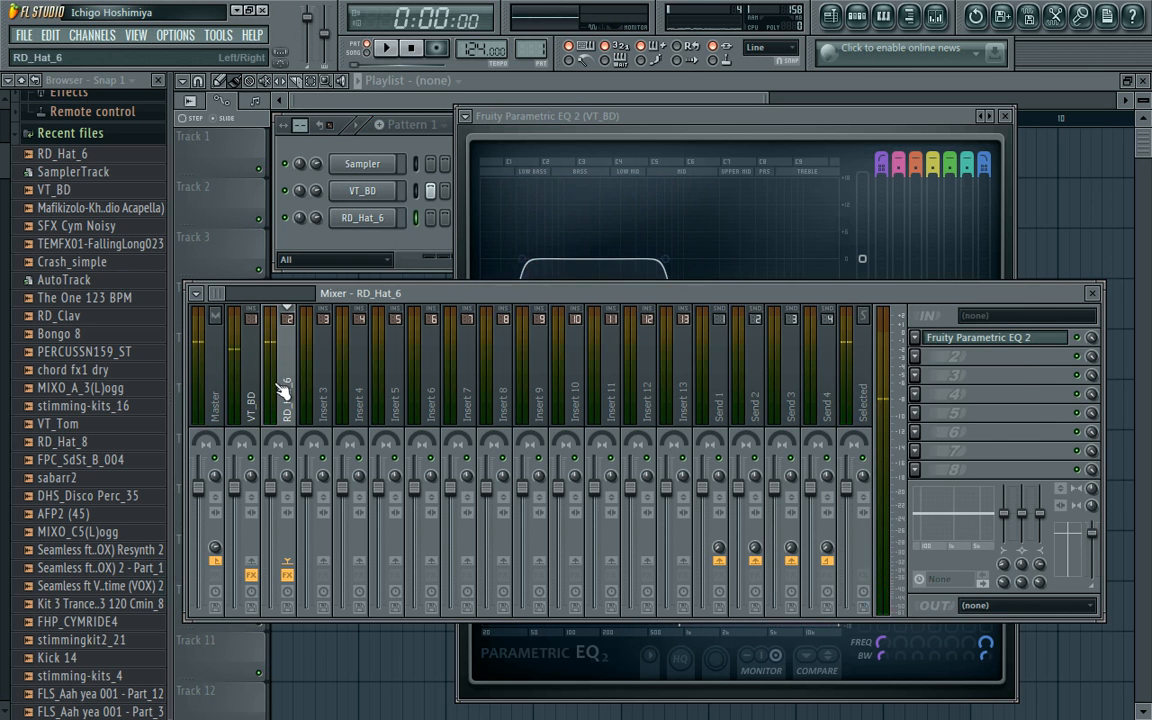
click(245, 415)
click(916, 358)
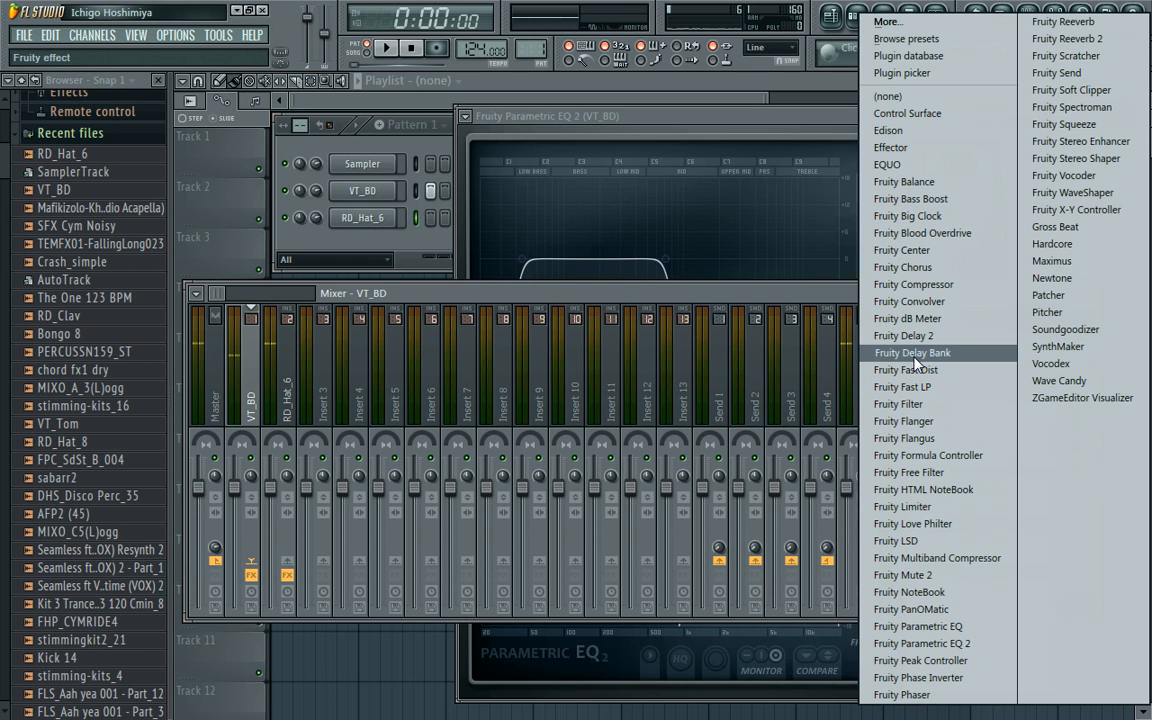
click(918, 644)
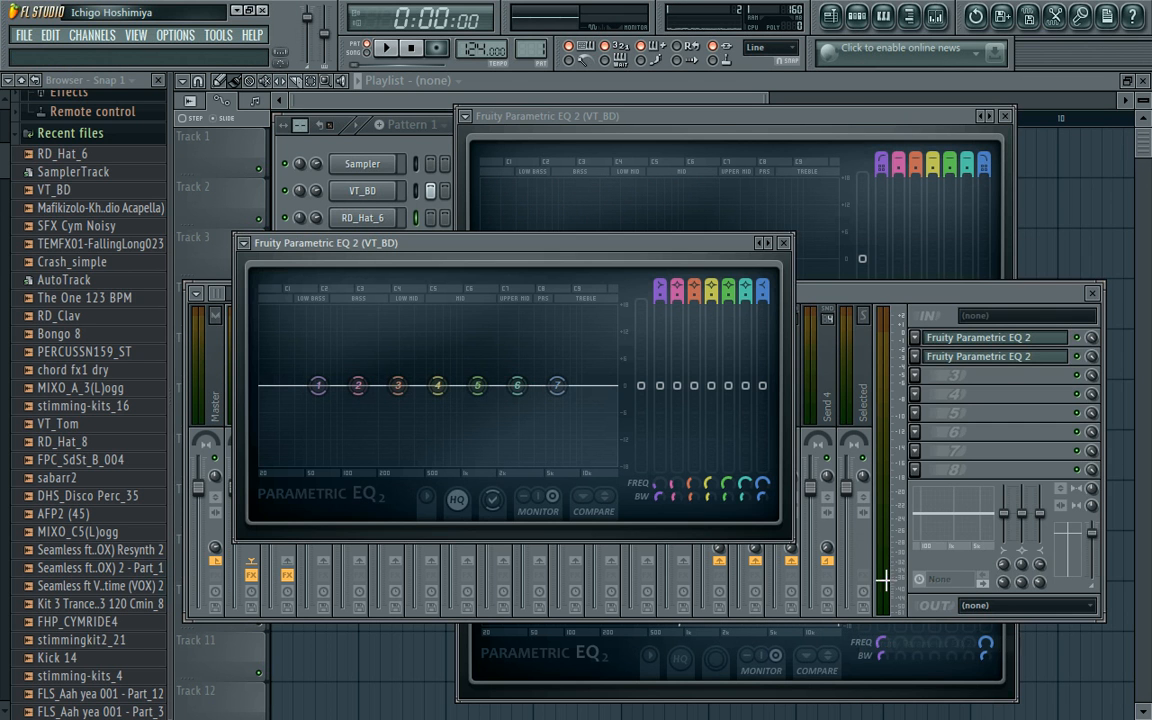
click(717, 128)
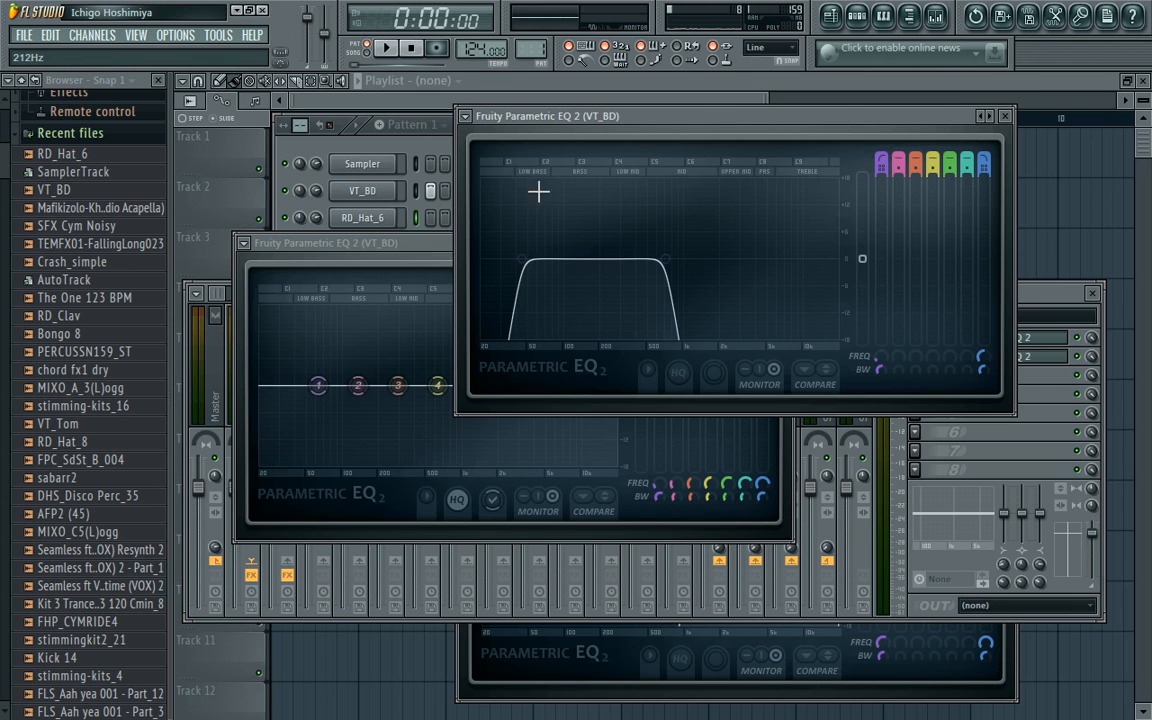
click(420, 242)
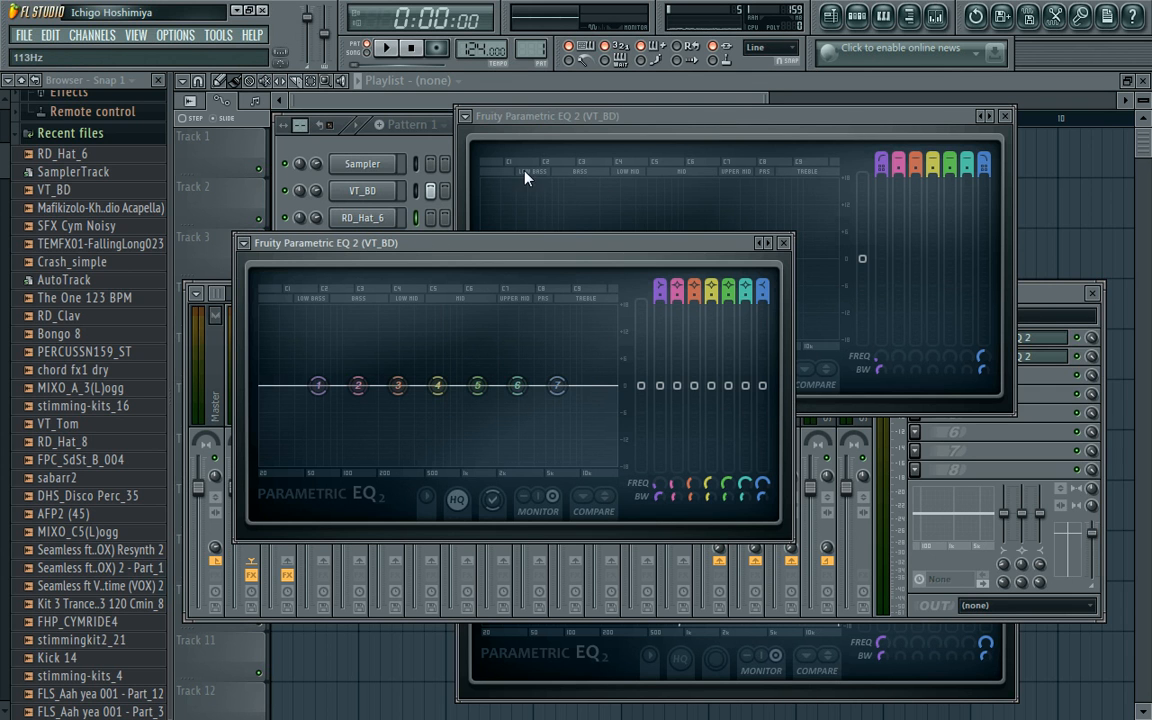
Play the pattern, place the second VT_BD equalizer below the first, and shape its low end with band 1 slightly cut and band 2 boosted at about 87 Hz
click(393, 55)
drag(562, 250, 784, 408)
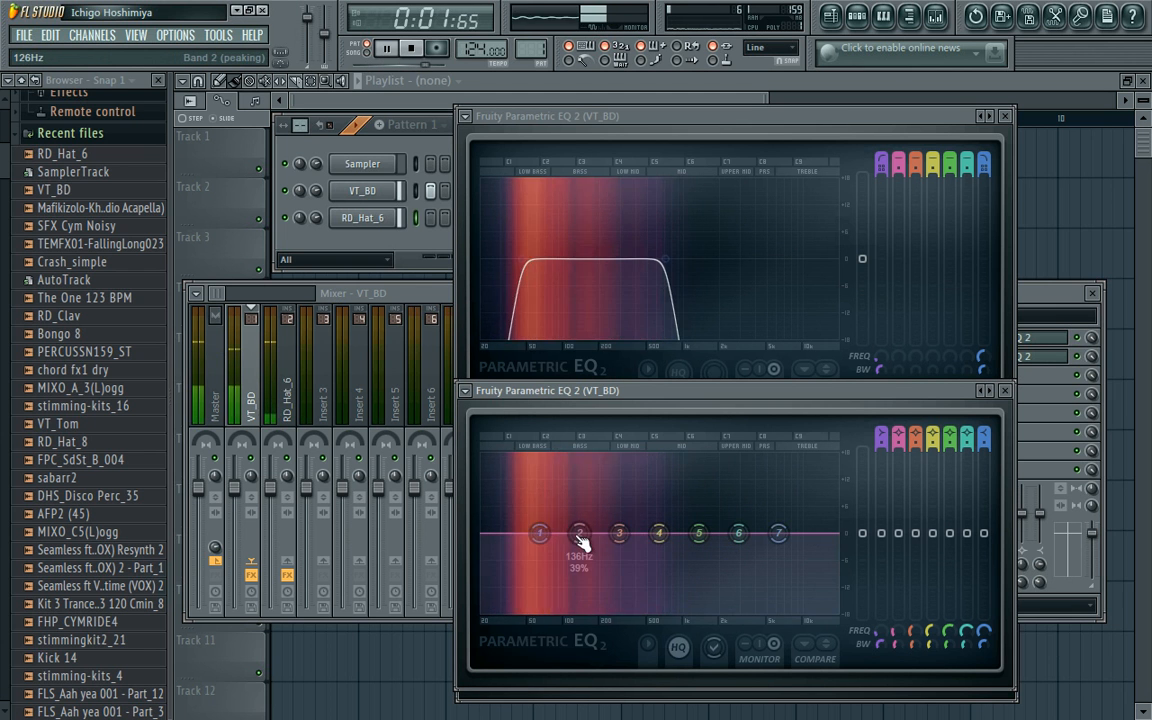
drag(582, 543, 532, 543)
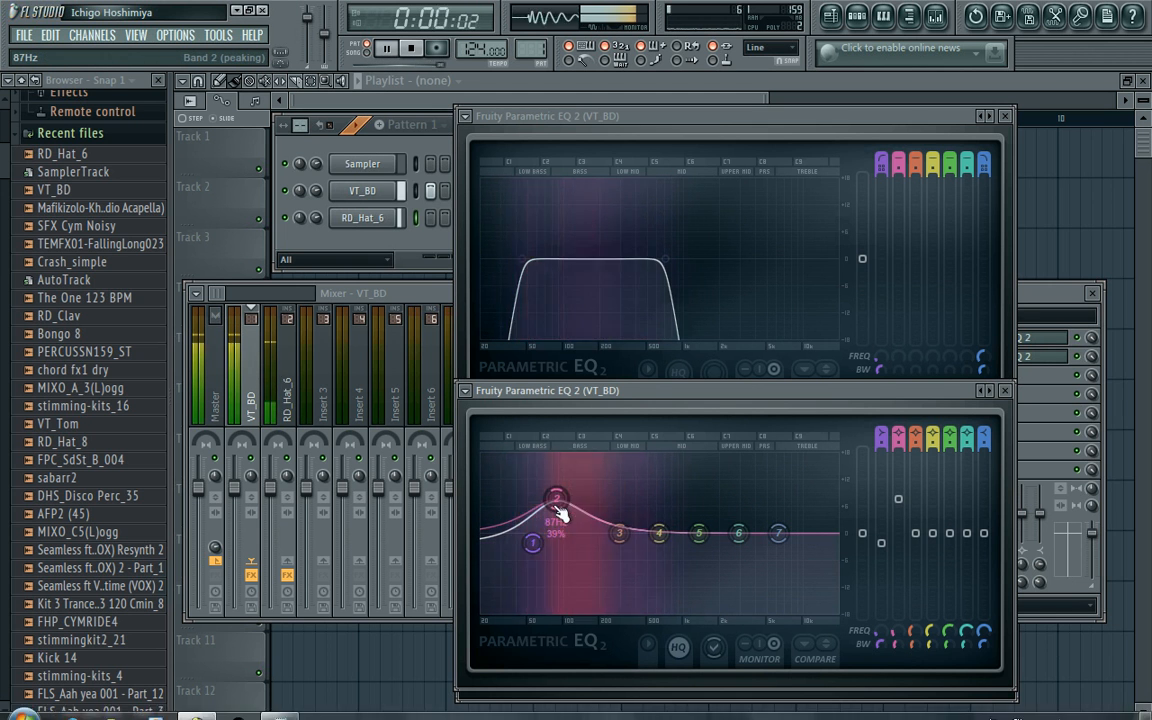
Show the recording toolbar of Microsoft Expression Encoder Screen Capture and stop the pattern playback
key(super)
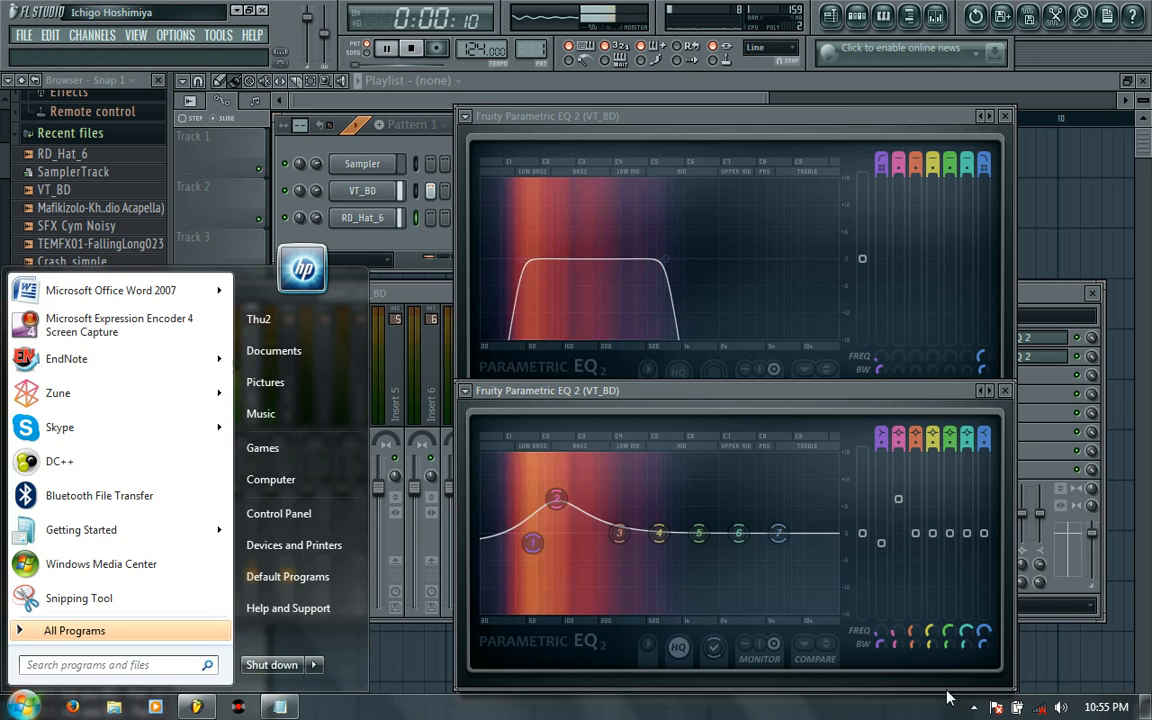
click(972, 708)
right_click(943, 617)
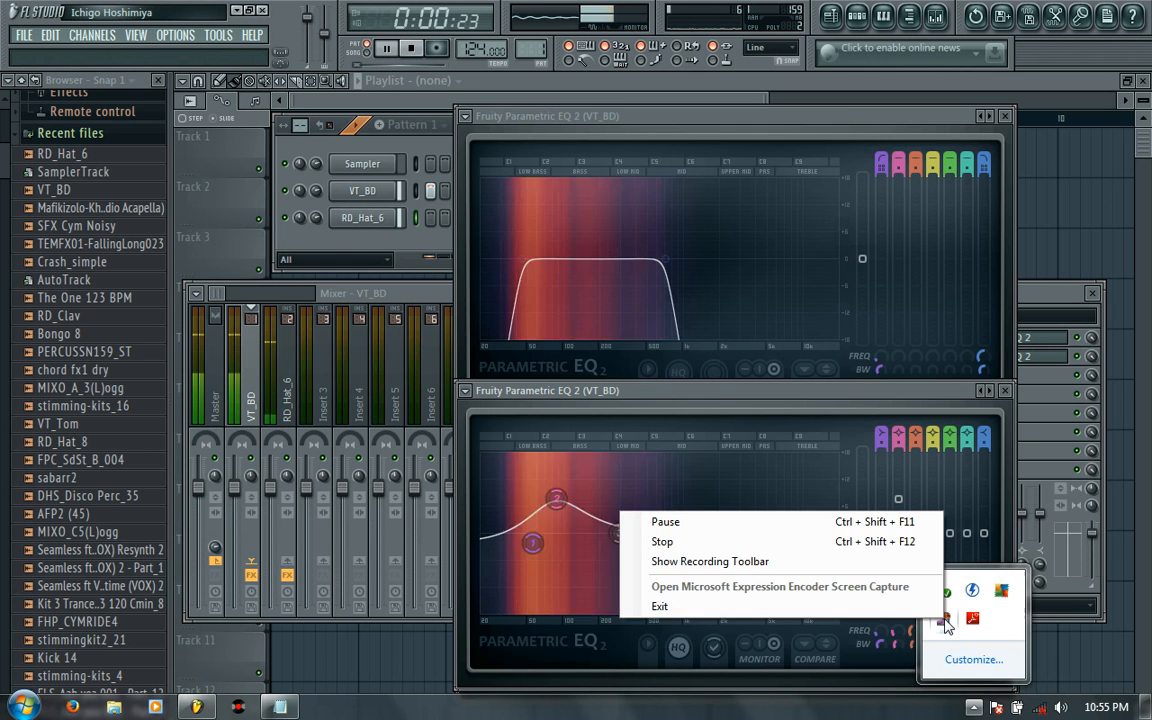
click(853, 561)
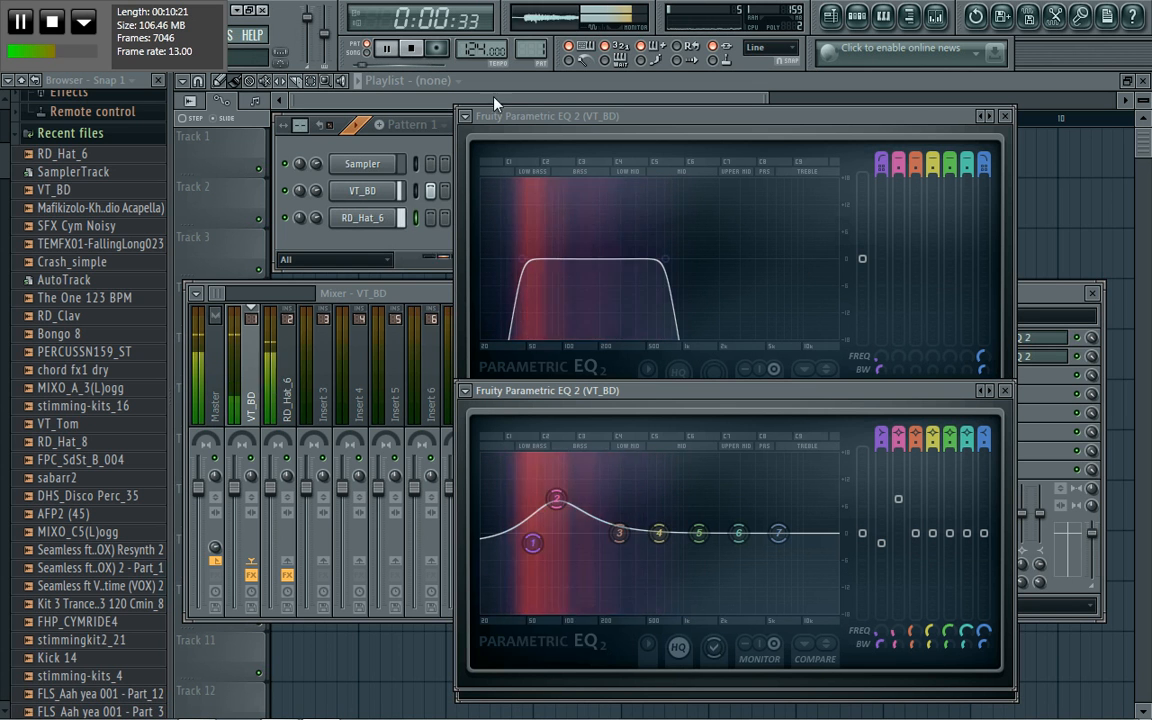
click(414, 50)
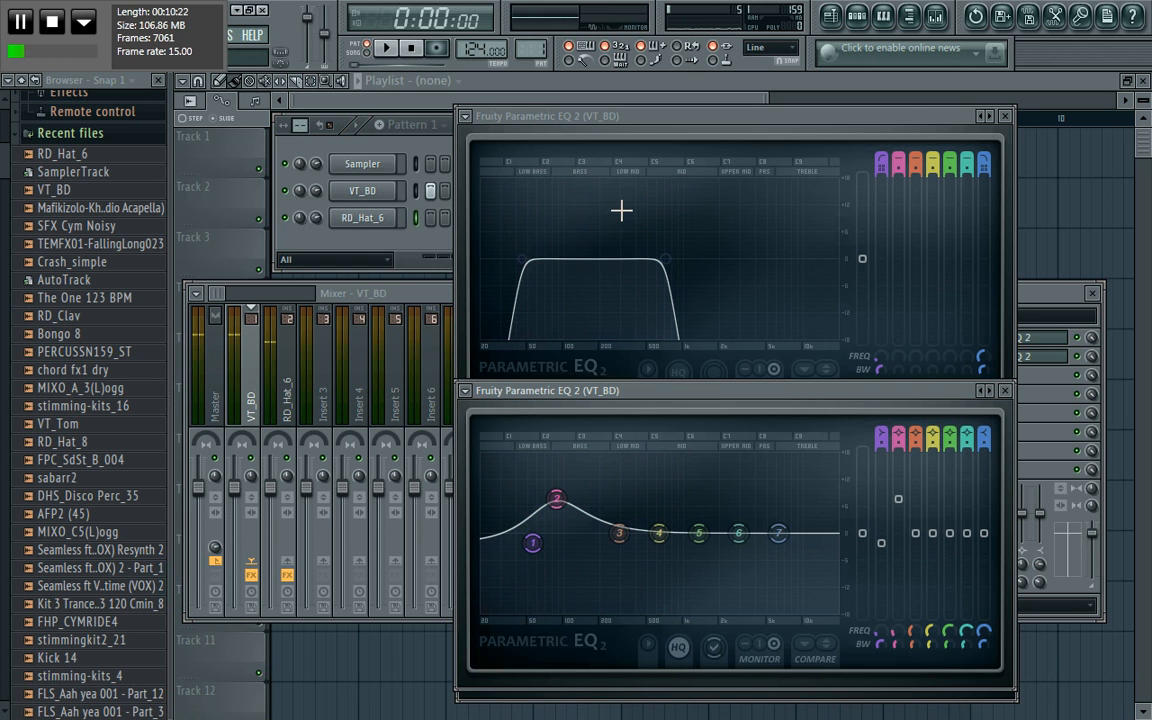